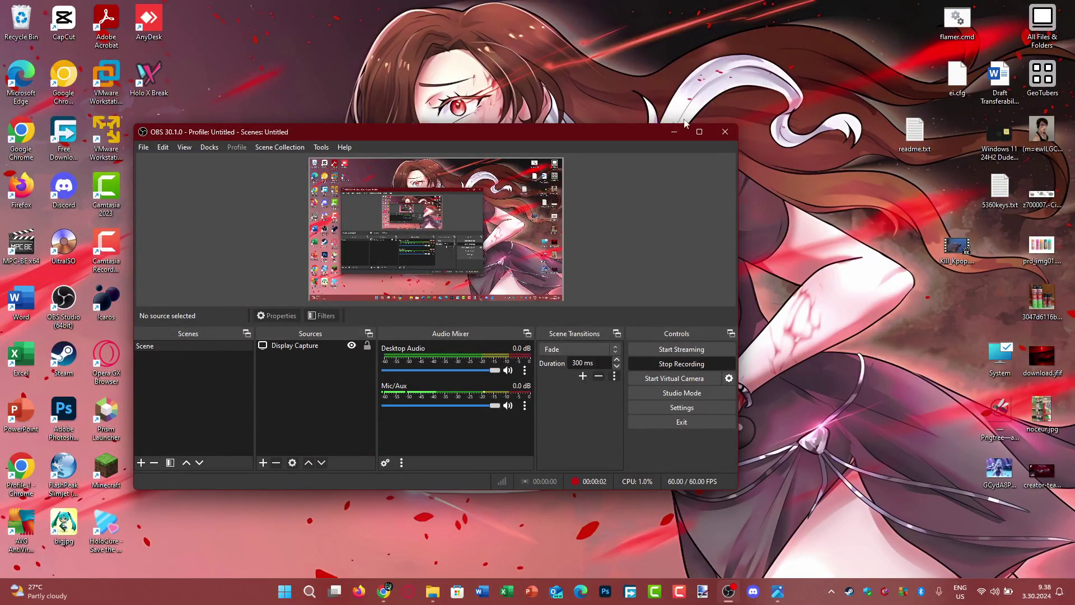
Minimize the OBS Studio recorder from the tray so only the desktop shows
{"action": "left_click", "coordinate": [833, 590]}
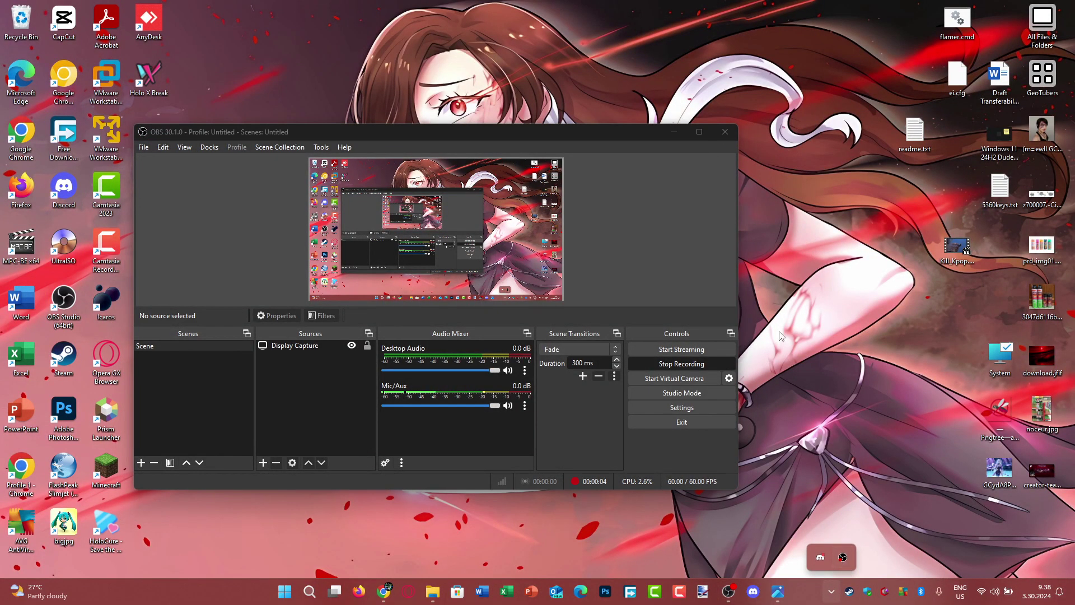
{"action": "left_click", "coordinate": [676, 132]}
{"action": "left_click", "coordinate": [831, 591]}
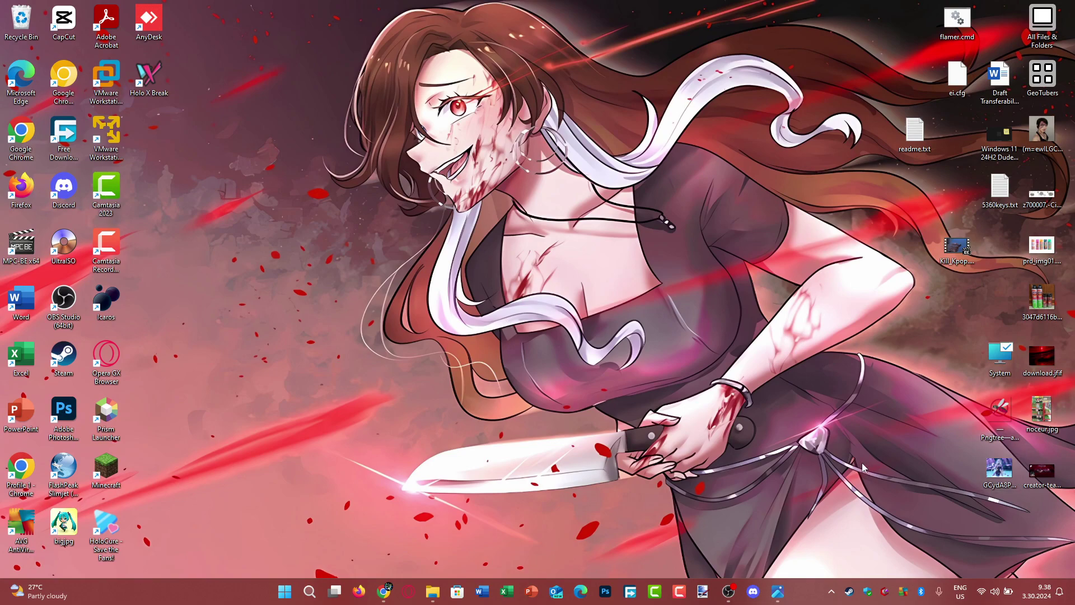
{"action": "left_click", "coordinate": [779, 591]}
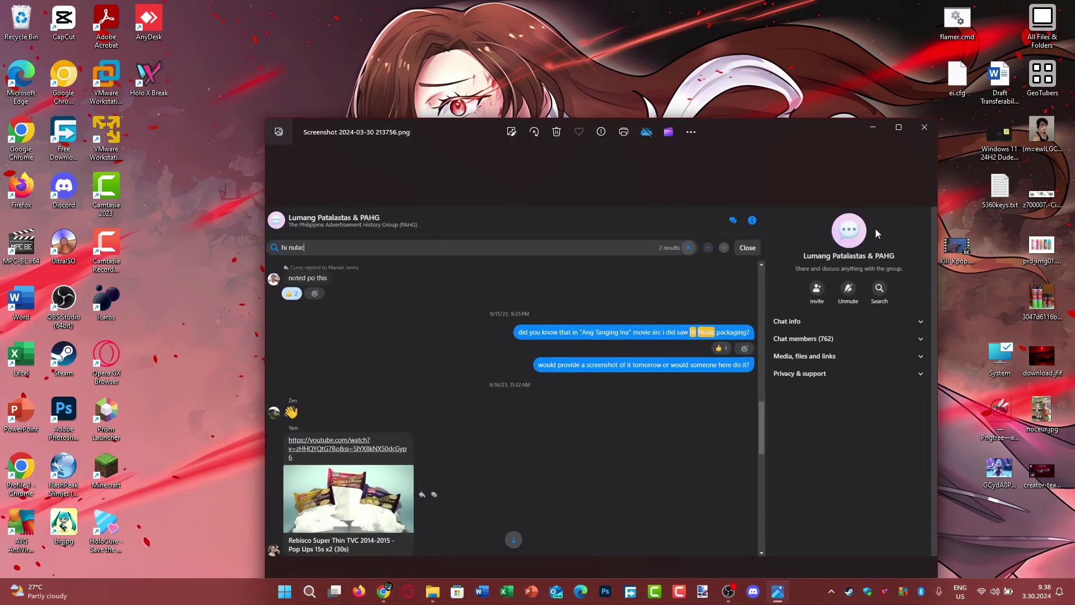
{"action": "double_click", "coordinate": [841, 139]}
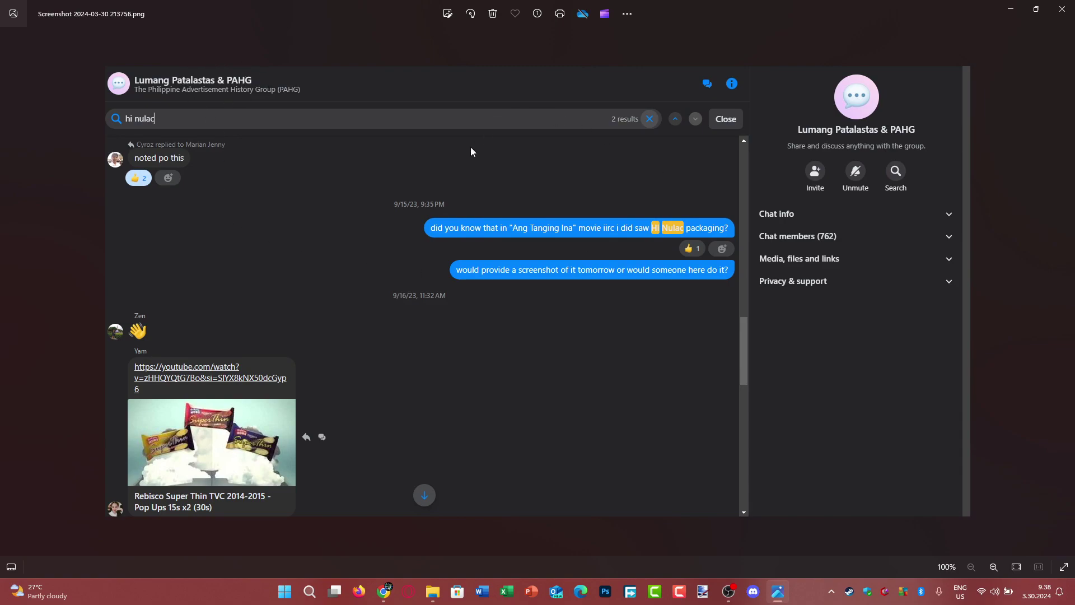
{"action": "left_click", "coordinate": [1011, 9]}
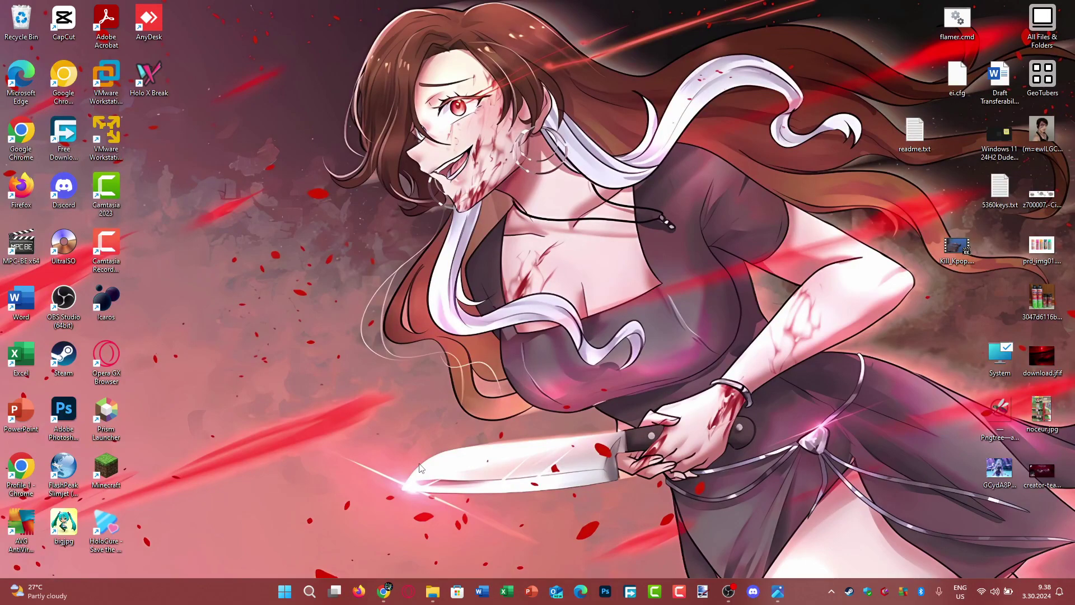
Bring back Chrome's Ang Tanging Ina movie tab and scrub ahead to about 1:05:06
{"action": "left_click", "coordinate": [385, 590]}
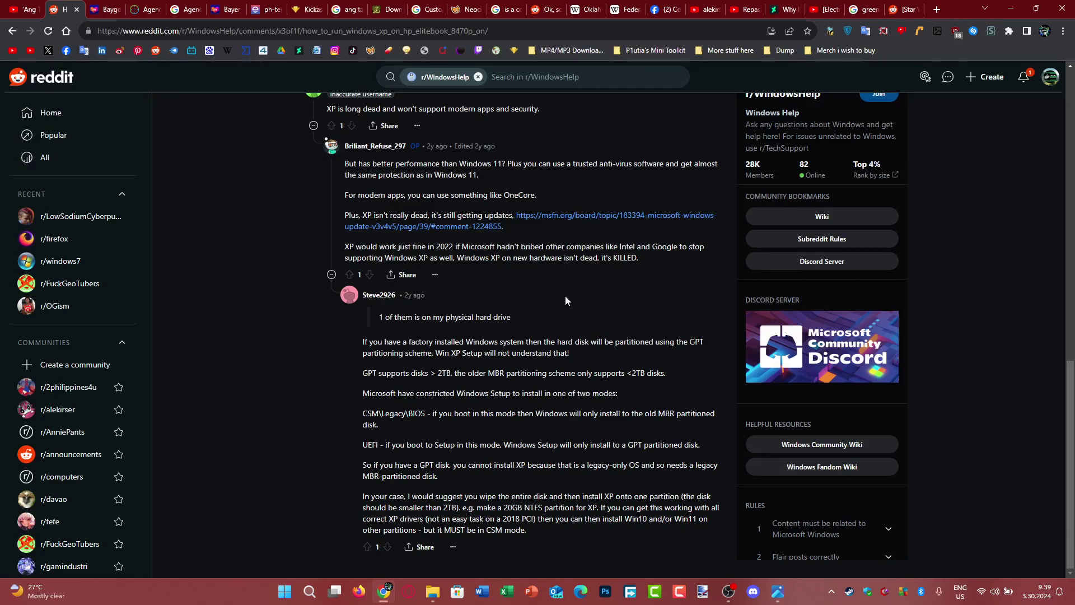
{"action": "left_click", "coordinate": [26, 9]}
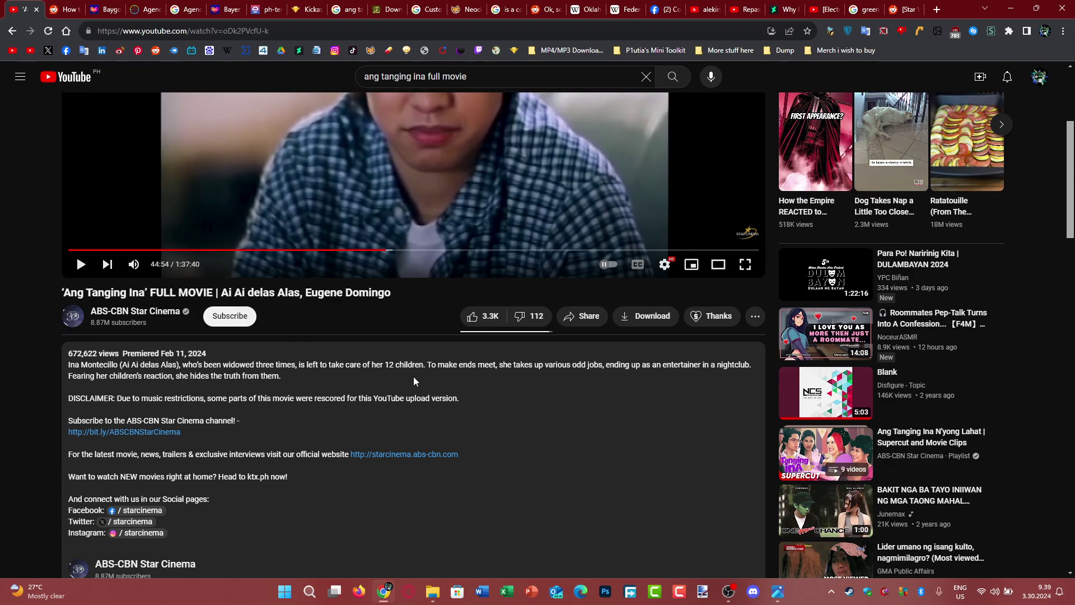
{"action": "scroll", "coordinate": [413, 377], "scroll_direction": "up", "scroll_amount": 5}
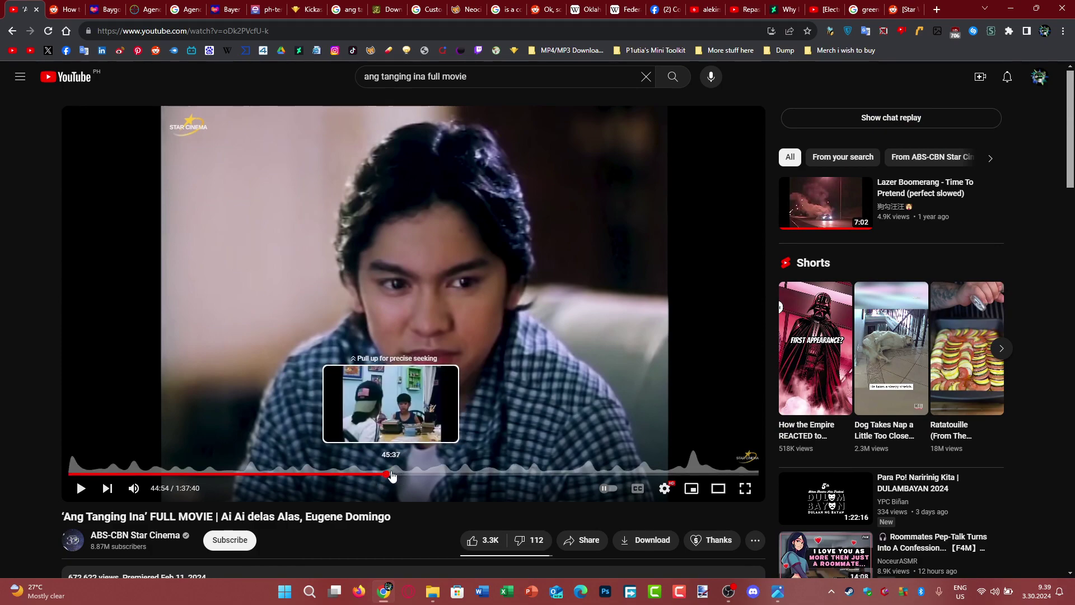
{"action": "left_click", "coordinate": [393, 478]}
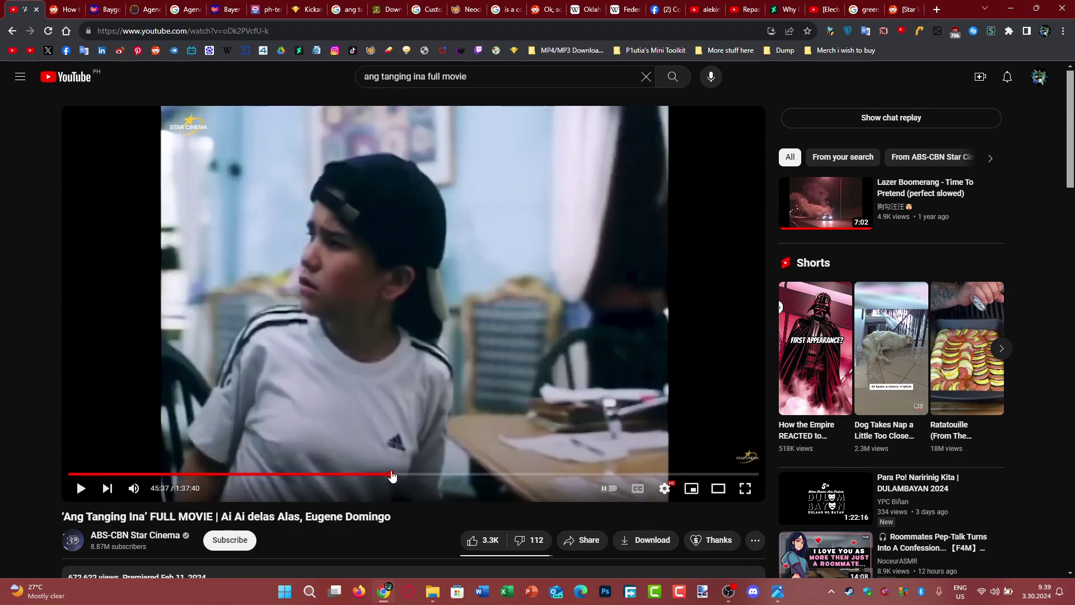
{"action": "left_click_drag", "start_coordinate": [394, 476], "coordinate": [395, 476]}
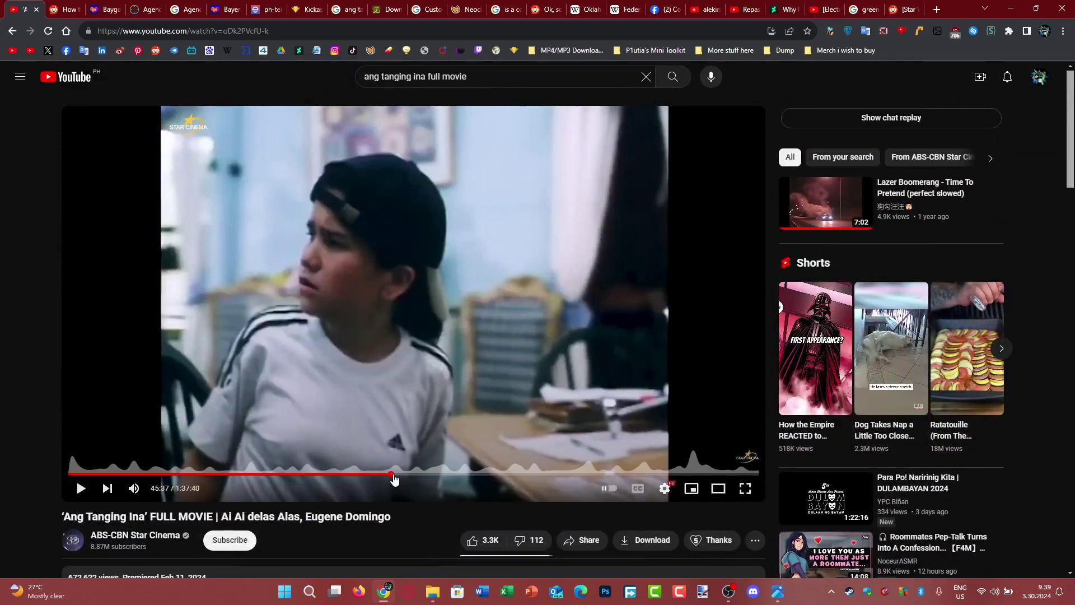
{"action": "left_click", "coordinate": [396, 478]}
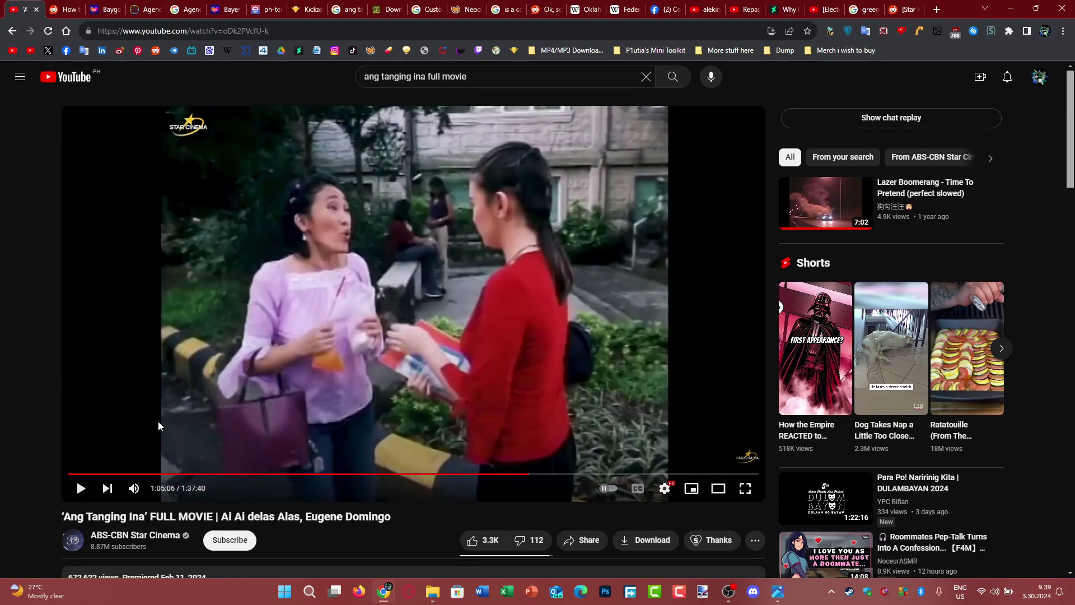
Search YouTube for 'ang tanging ina laba' from the second browser tab
{"action": "left_click", "coordinate": [67, 10]}
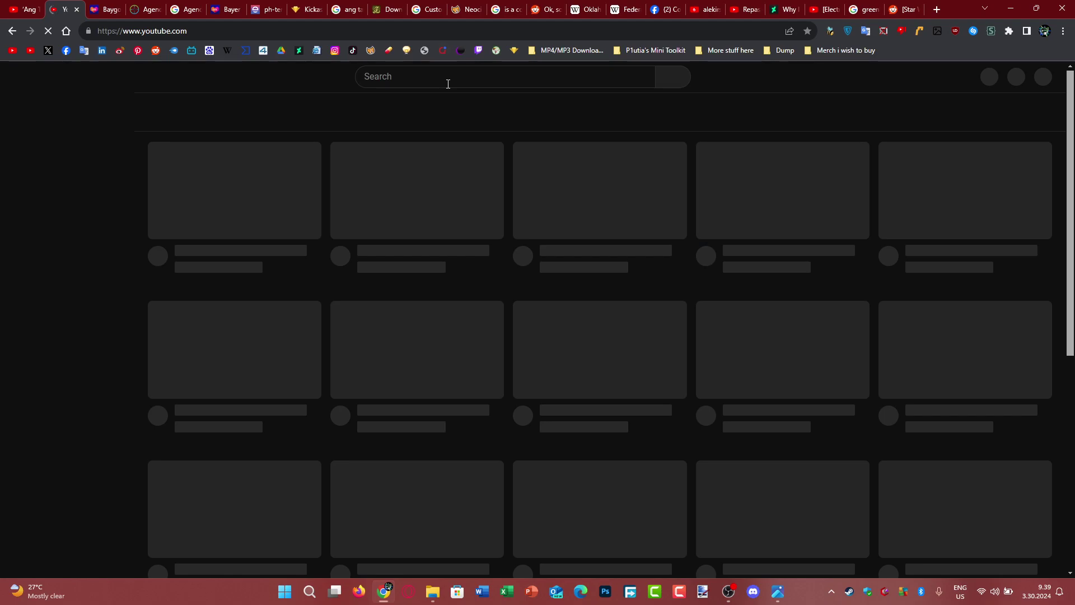
{"action": "left_click", "coordinate": [448, 80]}
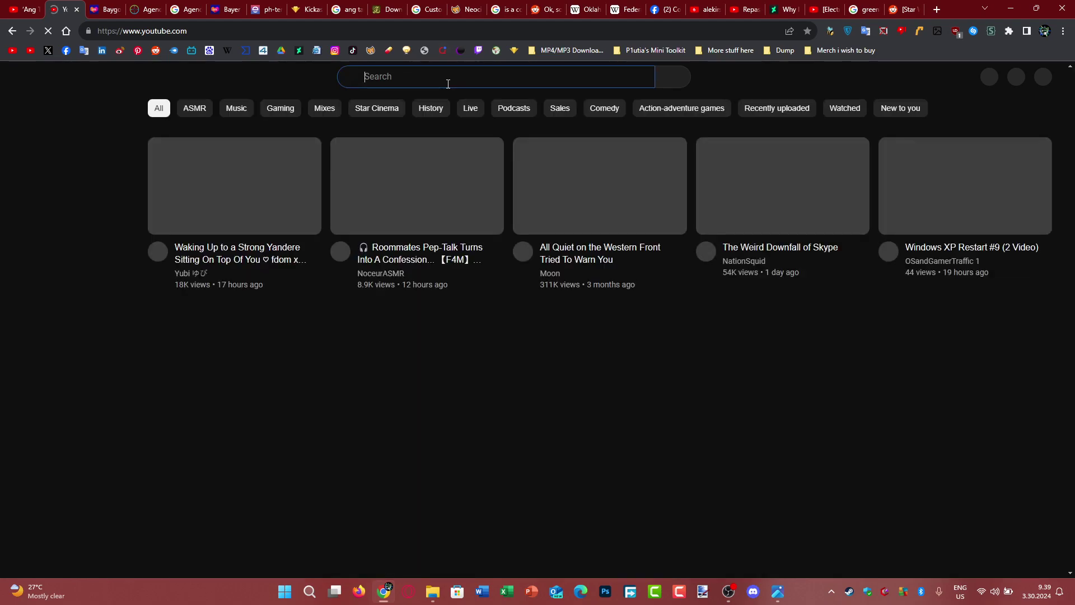
{"action": "type", "text": "ang ta"}
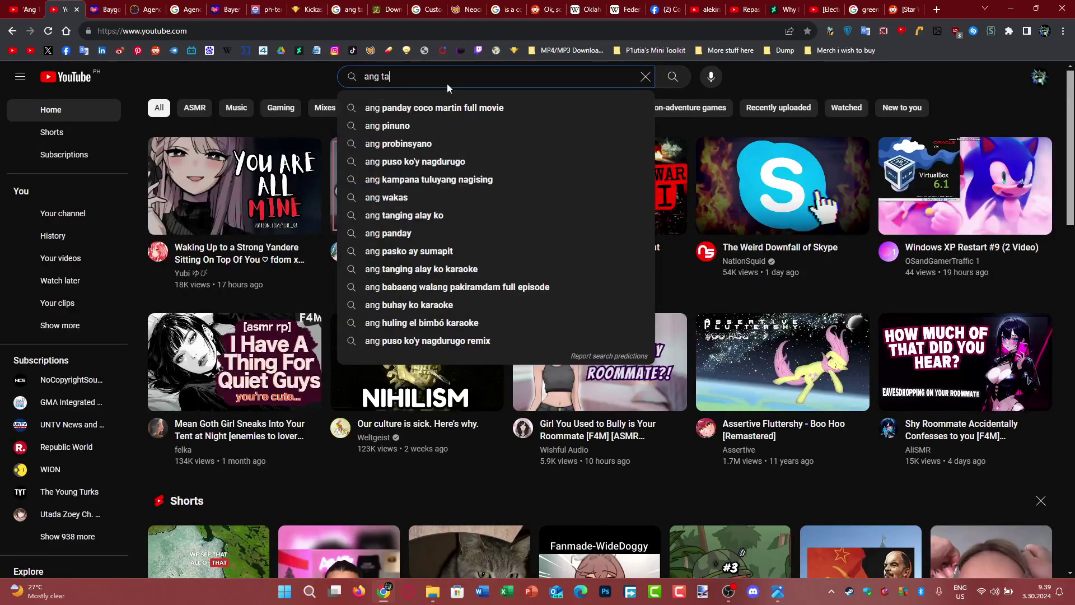
{"action": "type", "text": "nging ina"}
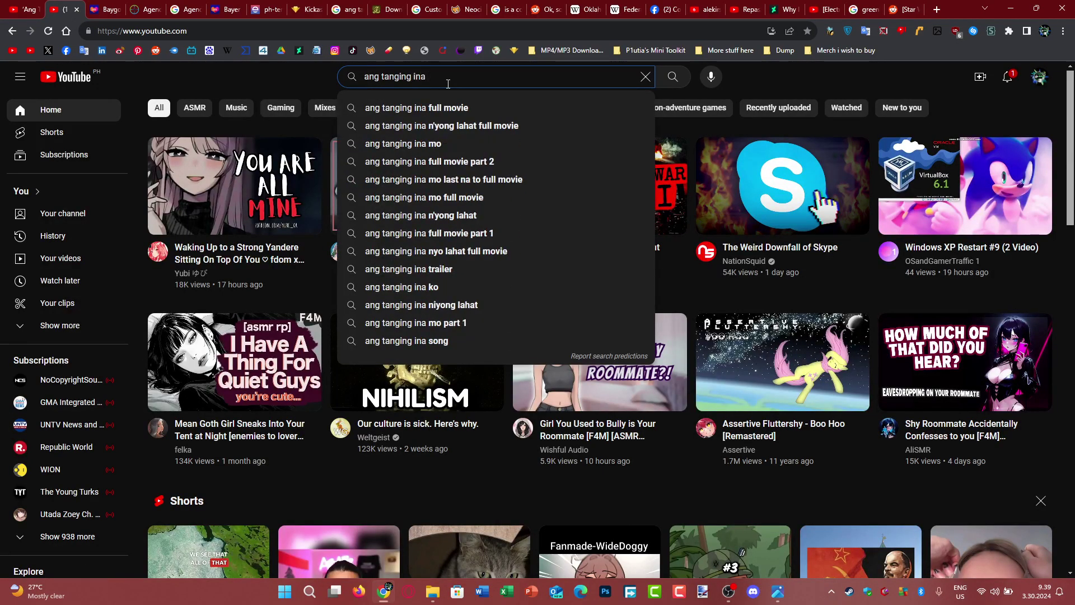
{"action": "type", "text": " laba"}
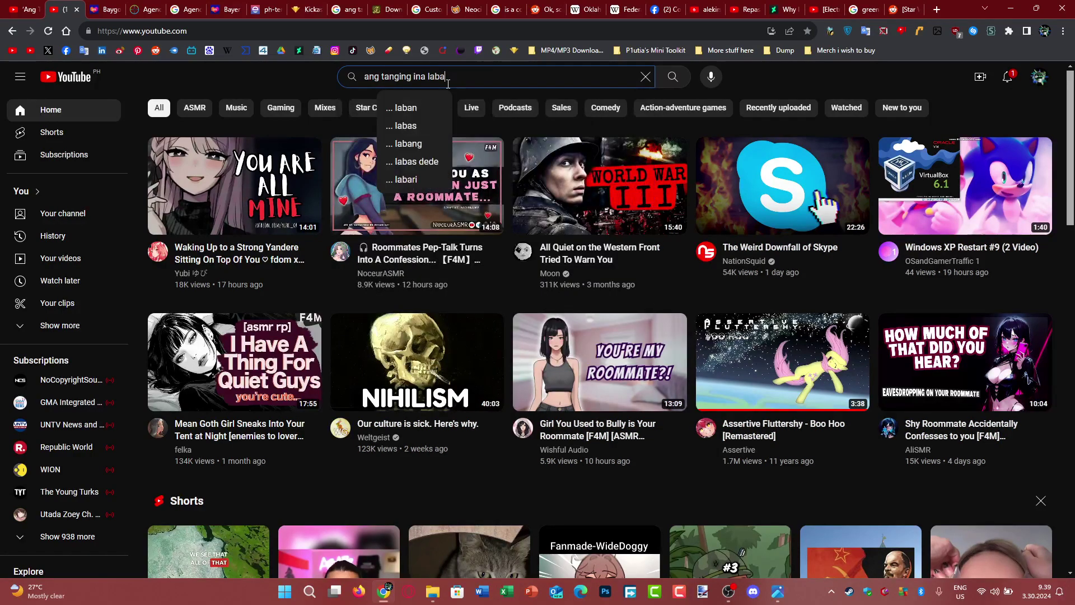
{"action": "key", "text": "Return"}
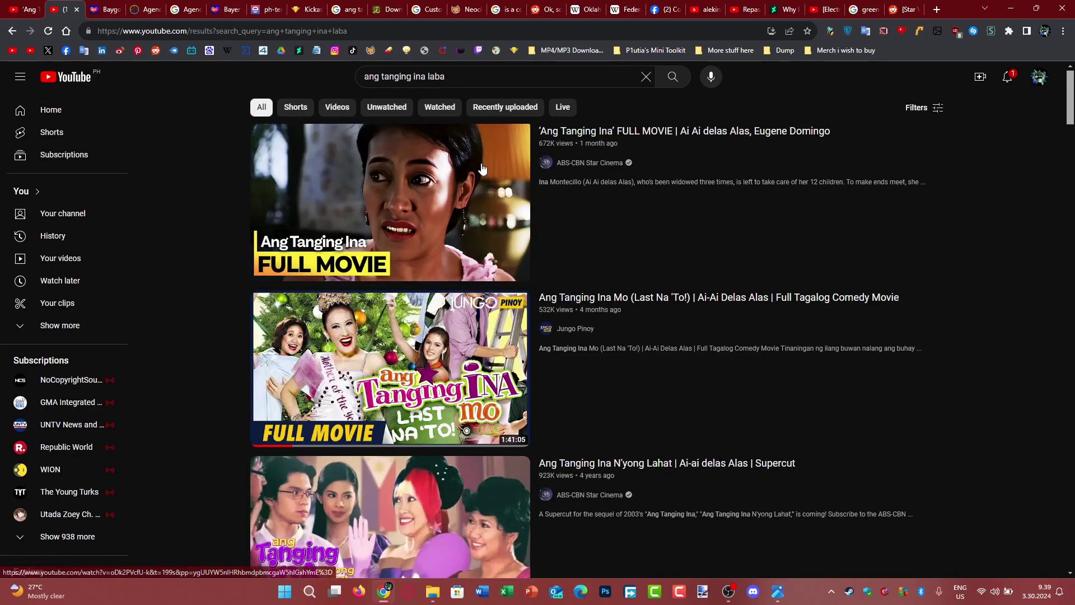
{"action": "scroll", "coordinate": [482, 189], "scroll_direction": "down", "scroll_amount": 2}
{"action": "scroll", "coordinate": [483, 188], "scroll_direction": "down", "scroll_amount": 5}
{"action": "scroll", "coordinate": [479, 210], "scroll_direction": "down", "scroll_amount": 5}
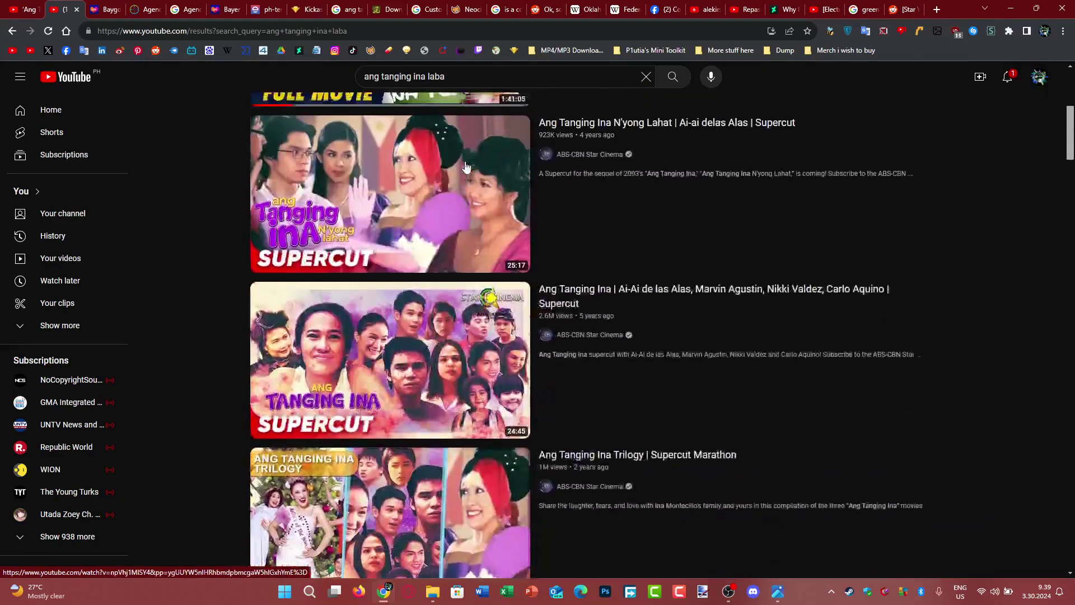
{"action": "scroll", "coordinate": [477, 227], "scroll_direction": "down", "scroll_amount": 5}
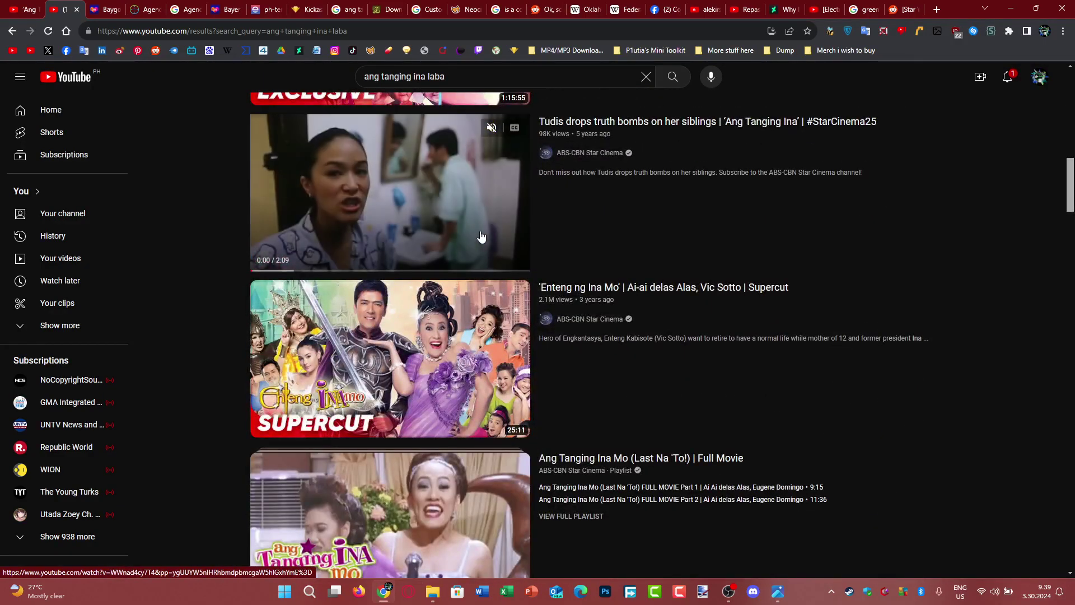
{"action": "scroll", "coordinate": [486, 301], "scroll_direction": "down", "scroll_amount": 1}
{"action": "scroll", "coordinate": [486, 301], "scroll_direction": "down", "scroll_amount": 5}
{"action": "scroll", "coordinate": [420, 319], "scroll_direction": "down", "scroll_amount": 5}
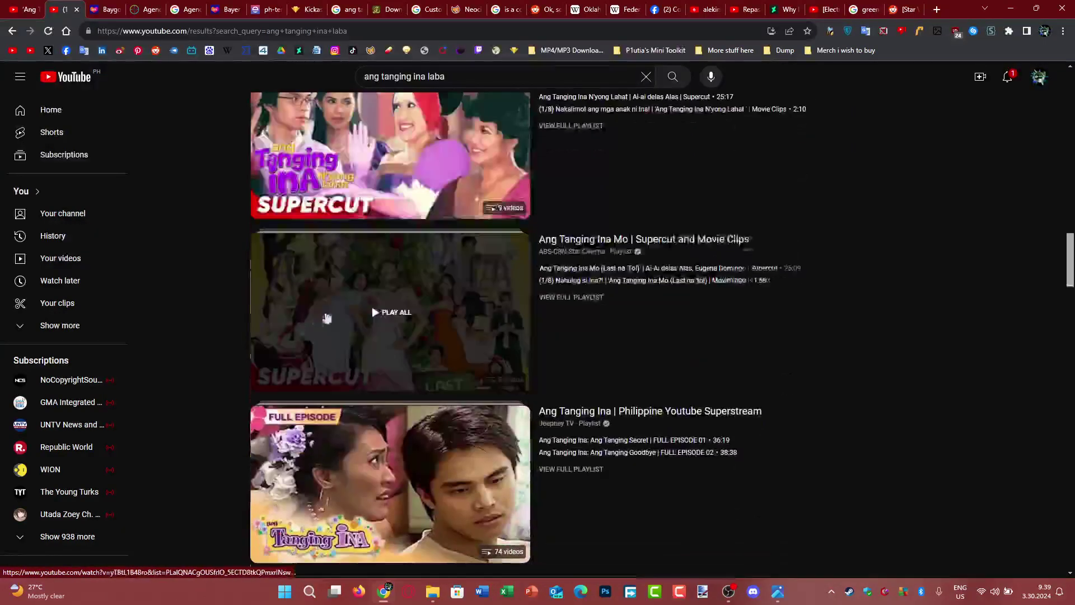
{"action": "scroll", "coordinate": [353, 336], "scroll_direction": "down", "scroll_amount": 4}
{"action": "scroll", "coordinate": [289, 364], "scroll_direction": "down", "scroll_amount": 3}
{"action": "scroll", "coordinate": [288, 364], "scroll_direction": "down", "scroll_amount": 3}
{"action": "scroll", "coordinate": [289, 364], "scroll_direction": "down", "scroll_amount": 4}
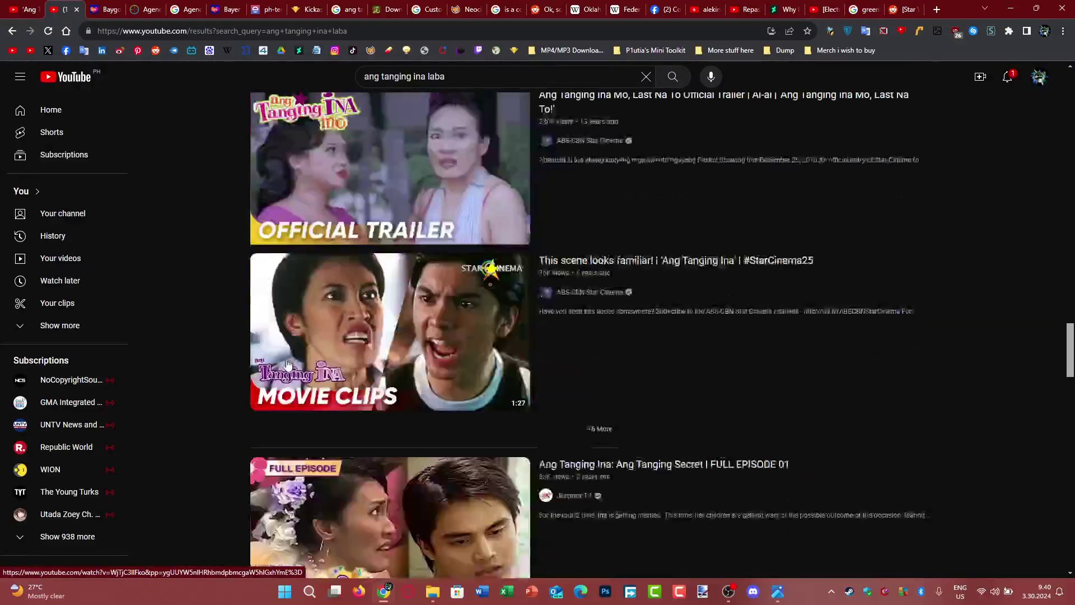
{"action": "scroll", "coordinate": [288, 364], "scroll_direction": "down", "scroll_amount": 3}
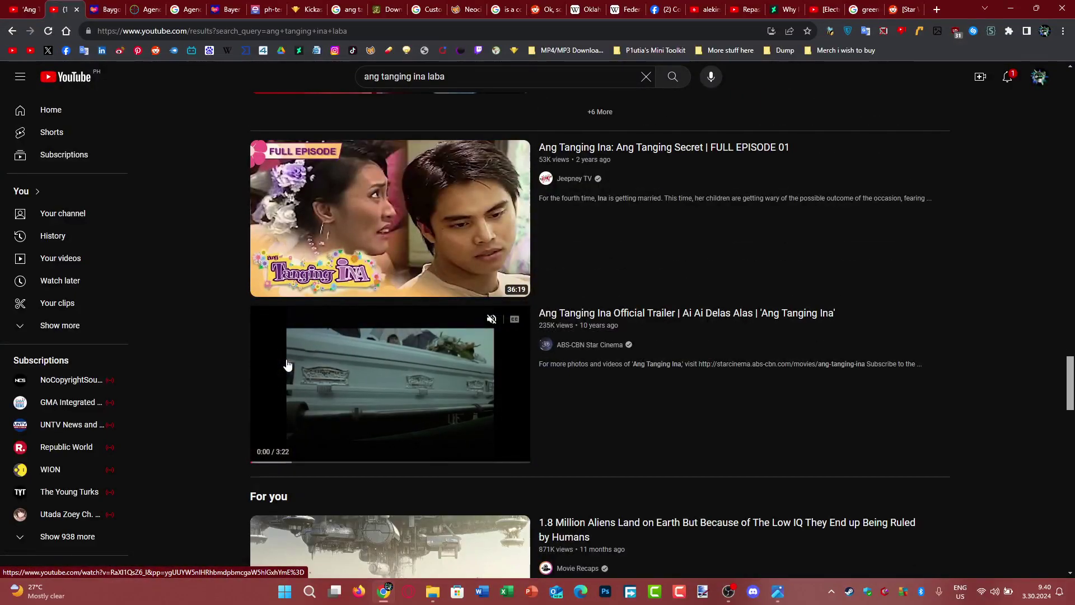
{"action": "scroll", "coordinate": [289, 364], "scroll_direction": "down", "scroll_amount": 3}
{"action": "scroll", "coordinate": [288, 363], "scroll_direction": "down", "scroll_amount": 4}
{"action": "scroll", "coordinate": [232, 348], "scroll_direction": "down", "scroll_amount": 3}
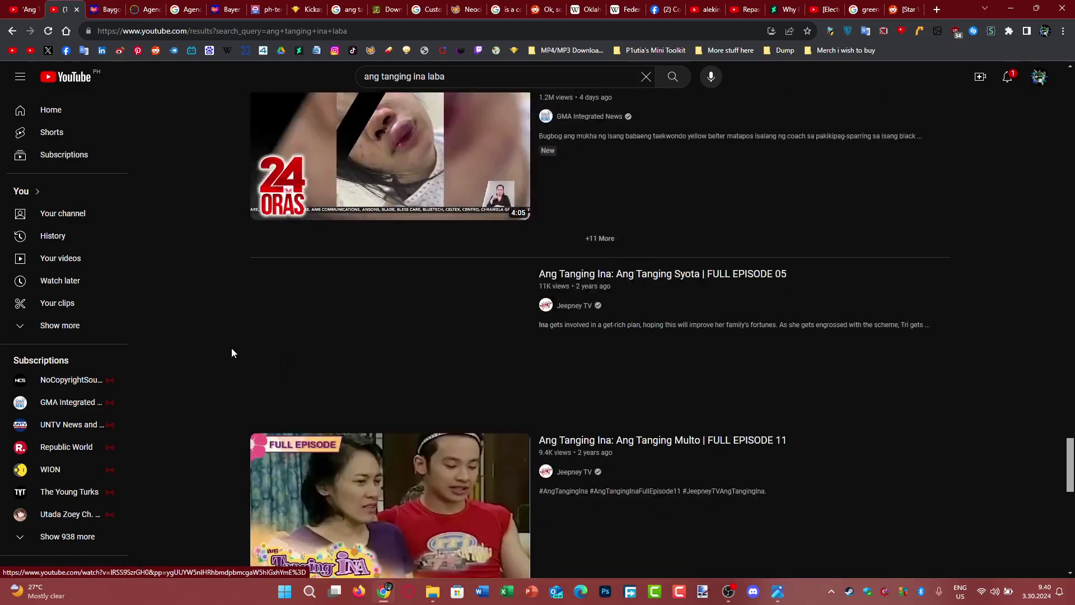
{"action": "scroll", "coordinate": [216, 340], "scroll_direction": "up", "scroll_amount": 2}
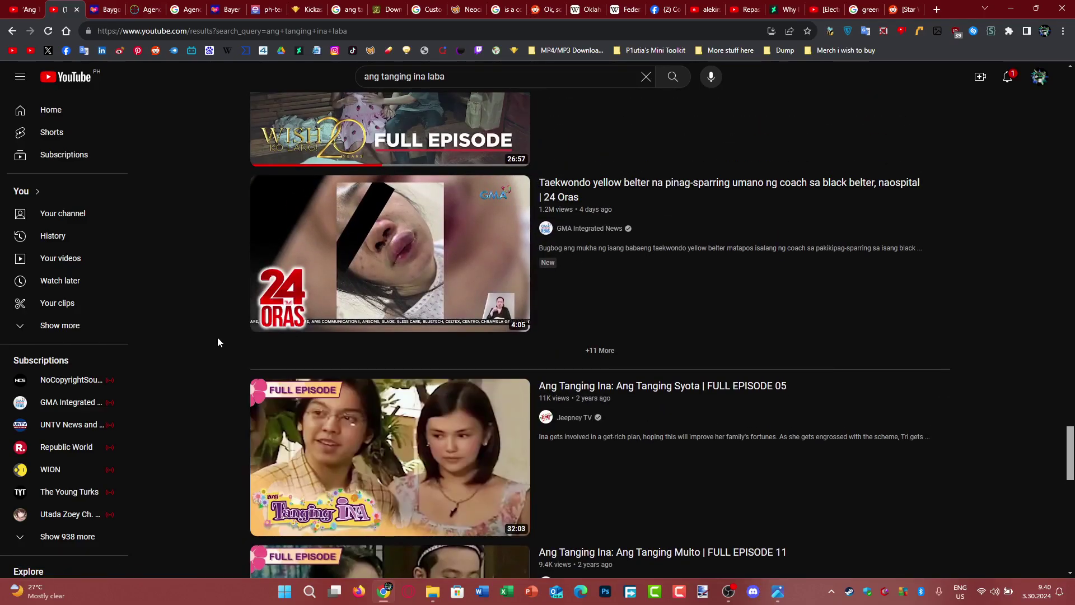
{"action": "scroll", "coordinate": [218, 337], "scroll_direction": "down", "scroll_amount": 4}
{"action": "scroll", "coordinate": [218, 336], "scroll_direction": "down", "scroll_amount": 4}
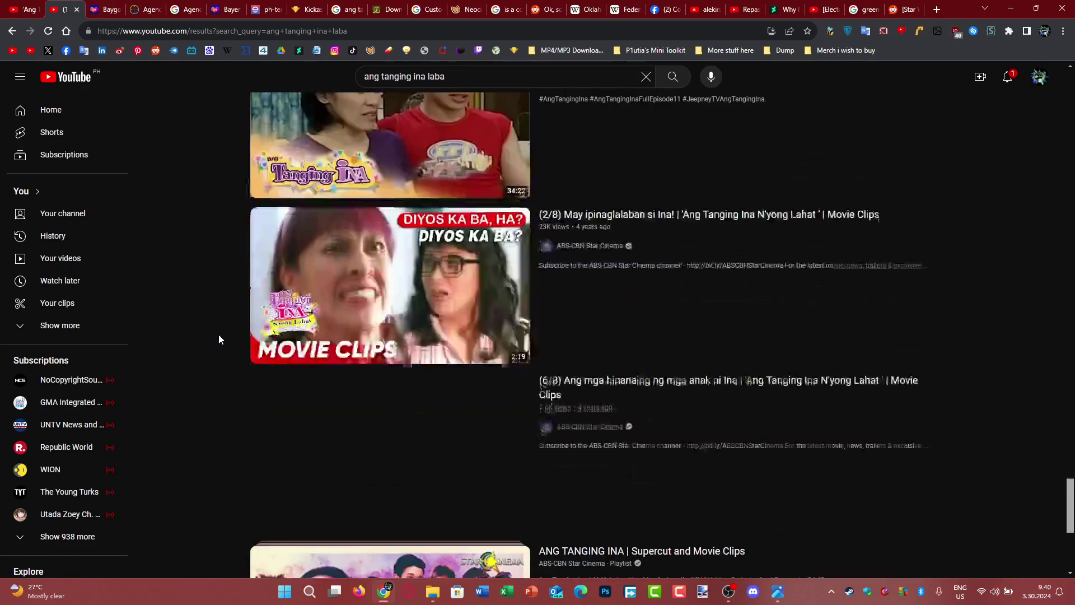
{"action": "scroll", "coordinate": [219, 334], "scroll_direction": "down", "scroll_amount": 4}
{"action": "mouse_move", "coordinate": [390, 284]}
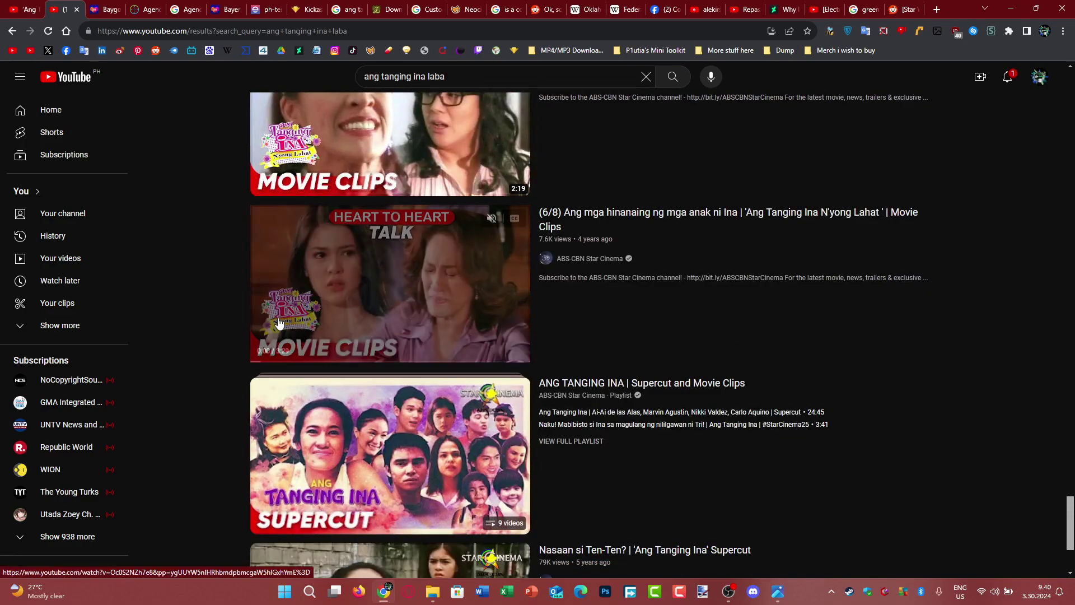
Open the Supercut and Movie Clips playlist, then check and close the notifications
{"action": "left_click", "coordinate": [621, 418]}
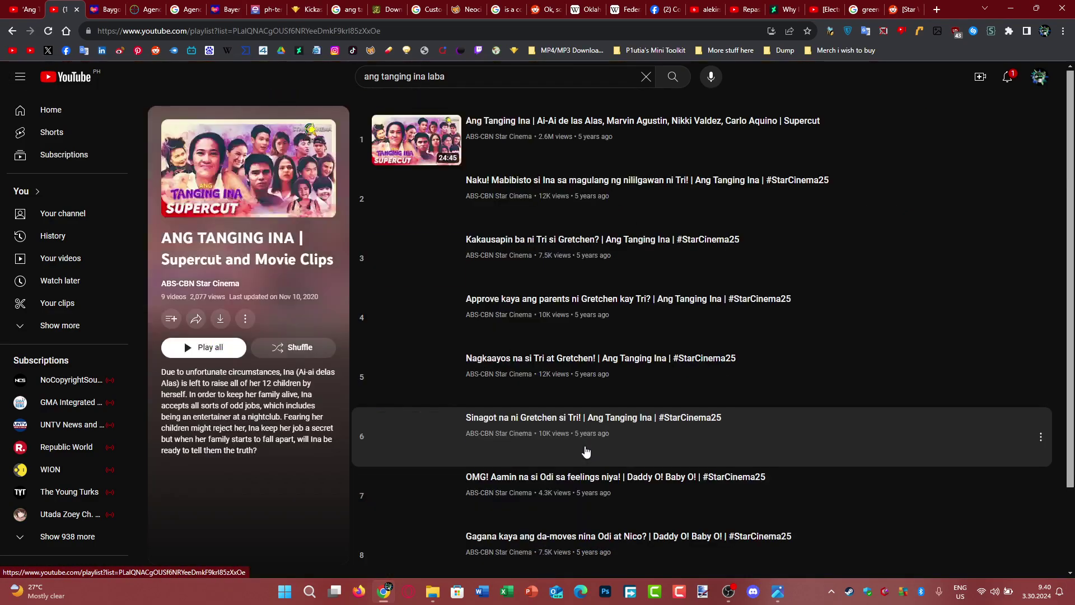
{"action": "scroll", "coordinate": [658, 373], "scroll_direction": "down", "scroll_amount": 1}
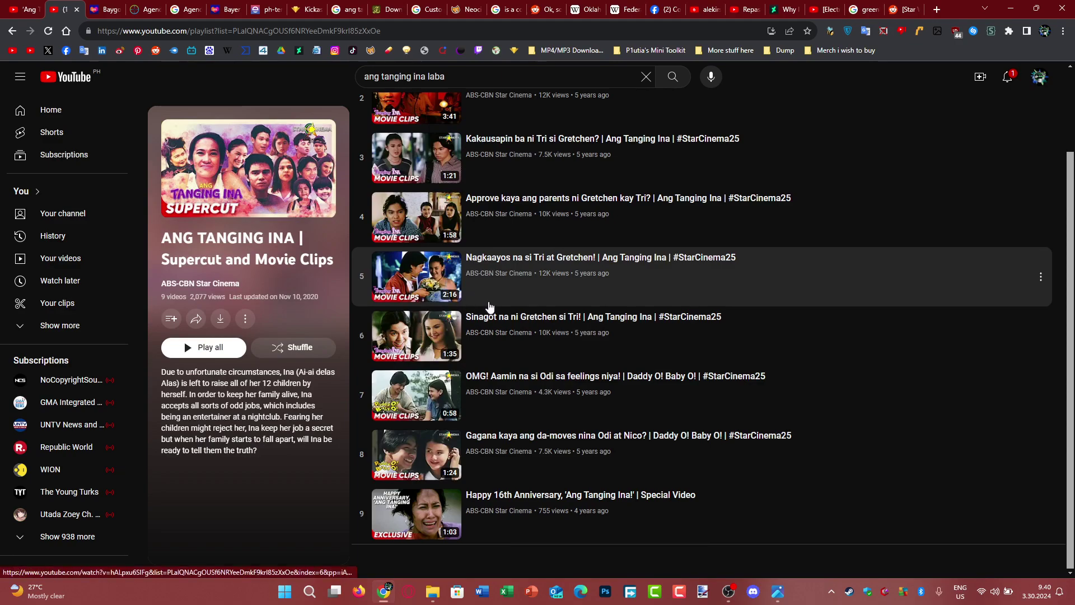
{"action": "scroll", "coordinate": [1031, 479], "scroll_direction": "up", "scroll_amount": 1}
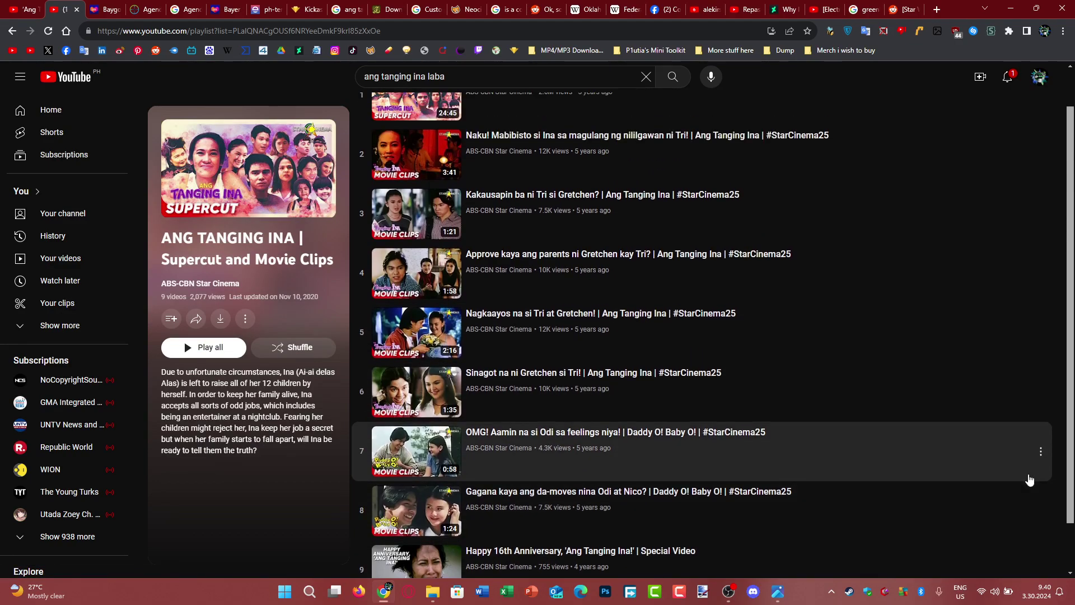
{"action": "scroll", "coordinate": [1031, 480], "scroll_direction": "up", "scroll_amount": 1}
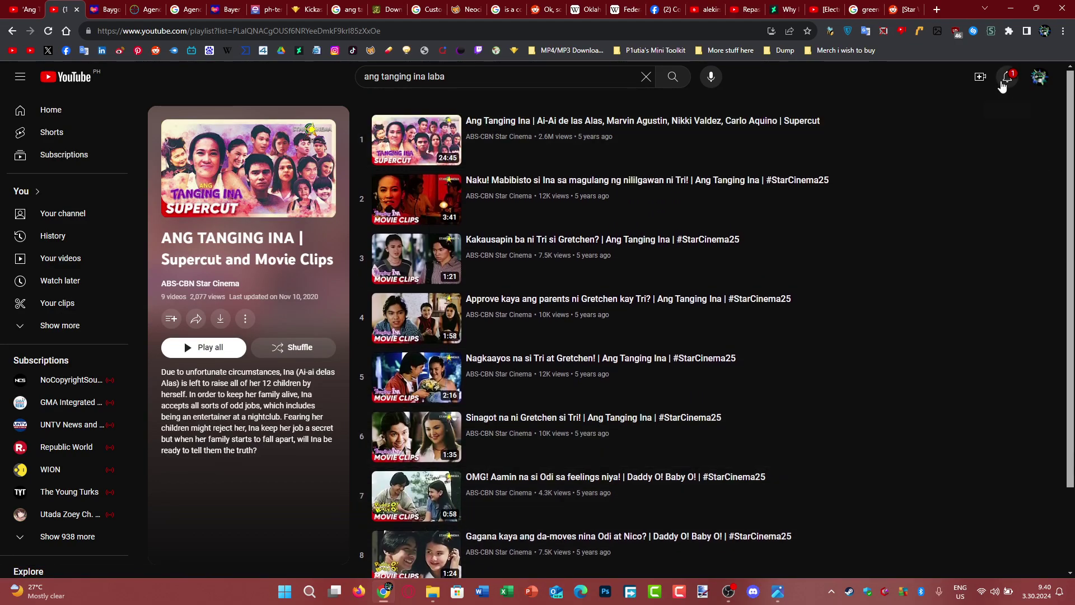
{"action": "left_click", "coordinate": [1009, 77]}
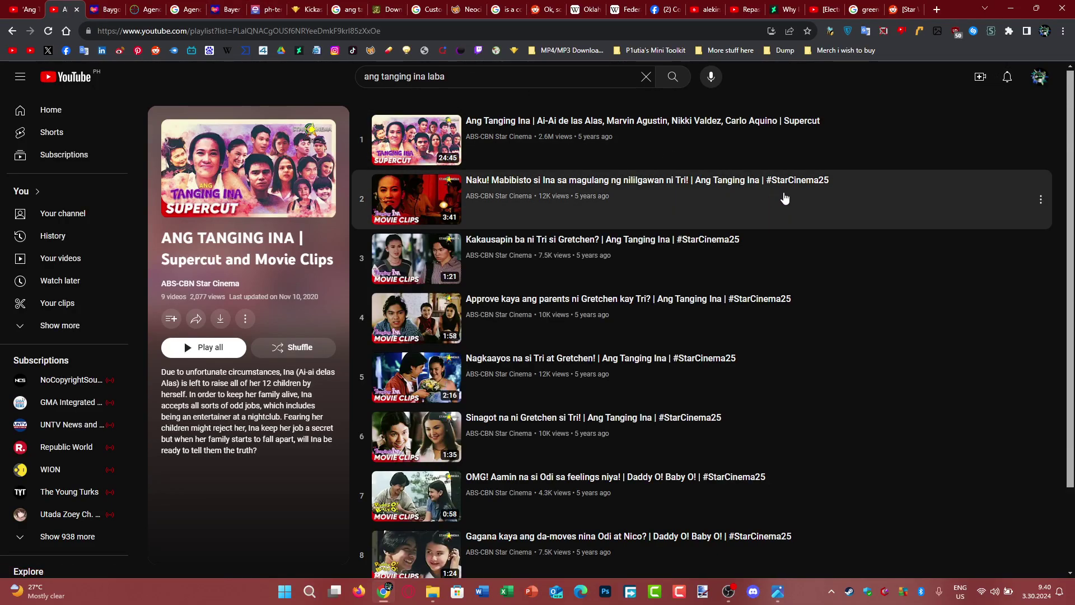
{"action": "left_click", "coordinate": [1009, 78]}
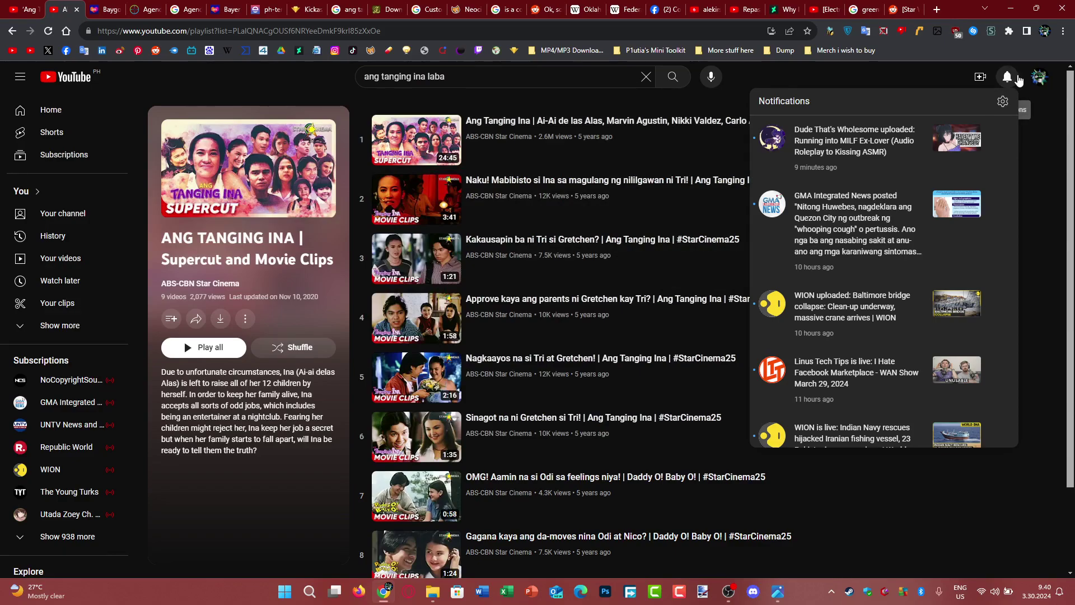
{"action": "left_click", "coordinate": [1019, 79]}
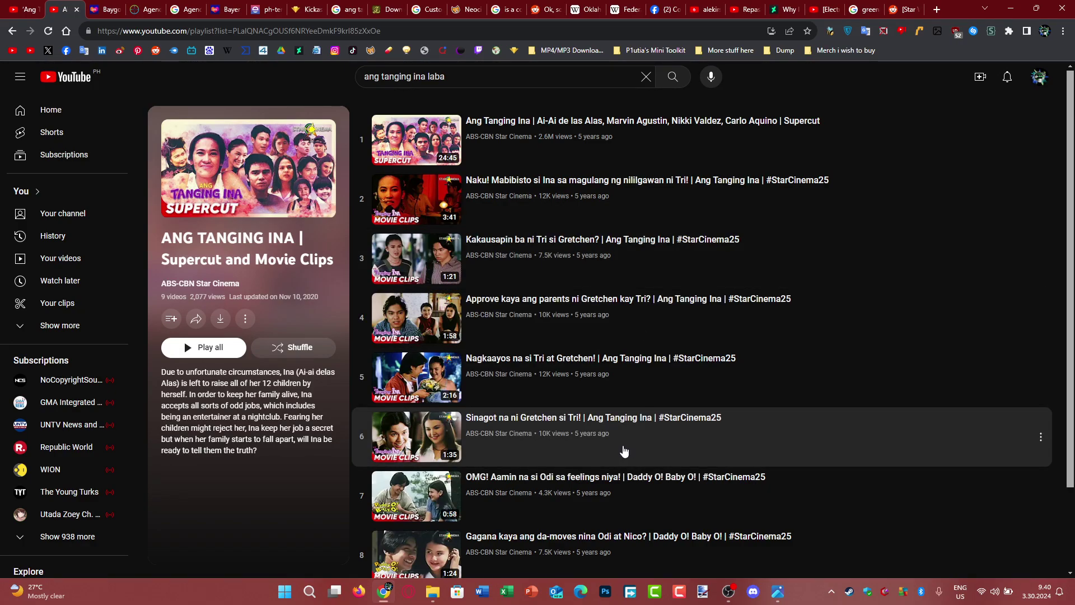
{"action": "scroll", "coordinate": [428, 356], "scroll_direction": "down", "scroll_amount": 1}
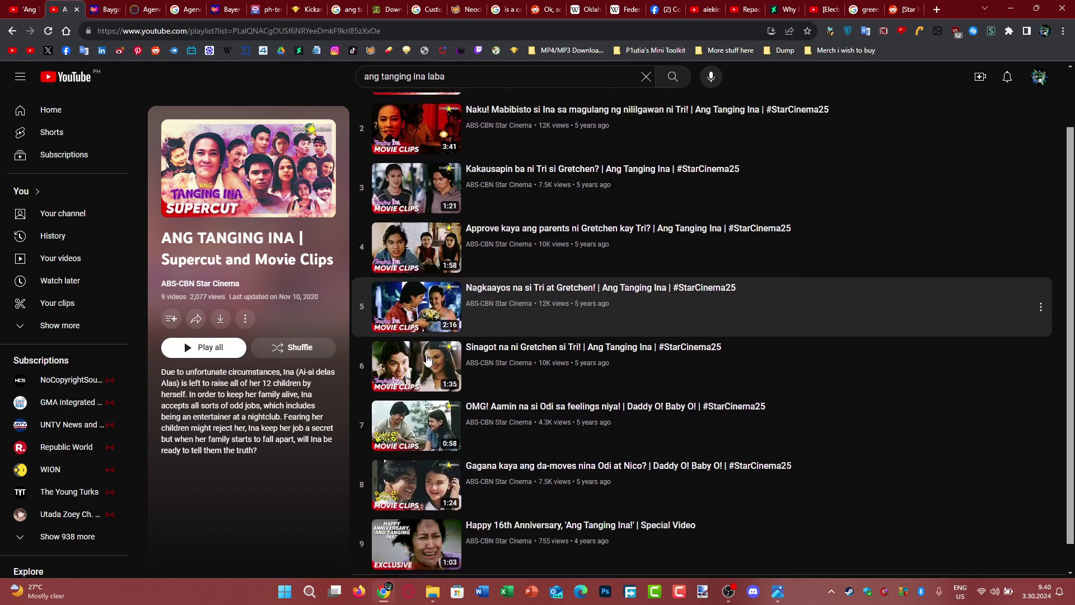
{"action": "scroll", "coordinate": [403, 395], "scroll_direction": "up", "scroll_amount": 1}
{"action": "scroll", "coordinate": [395, 404], "scroll_direction": "down", "scroll_amount": 2}
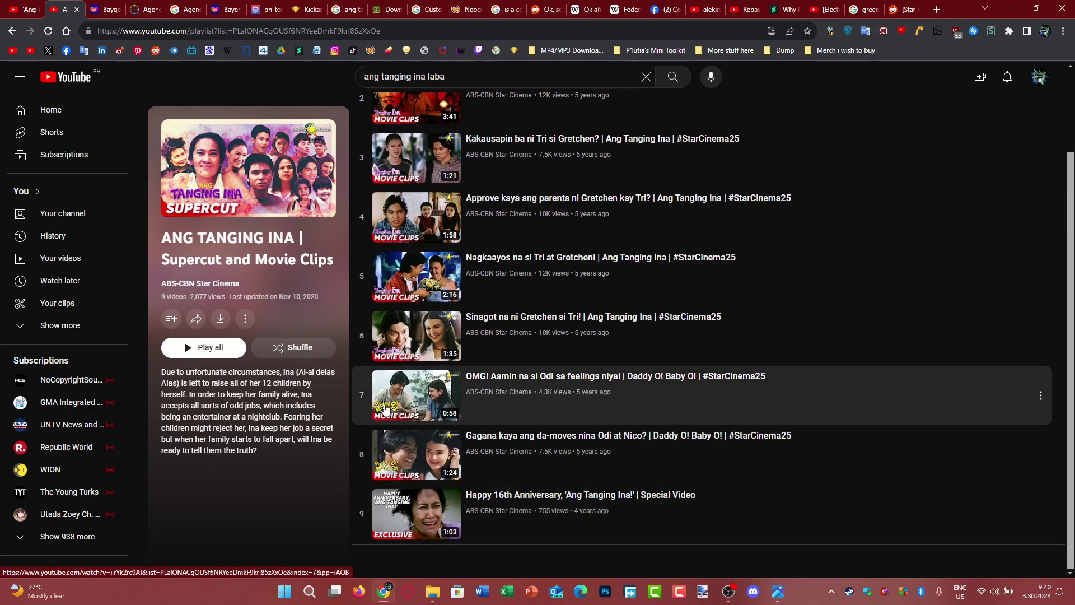
Go back to the results and change the search to 'ang tanging ina scene'
{"action": "key", "text": "alt+Left"}
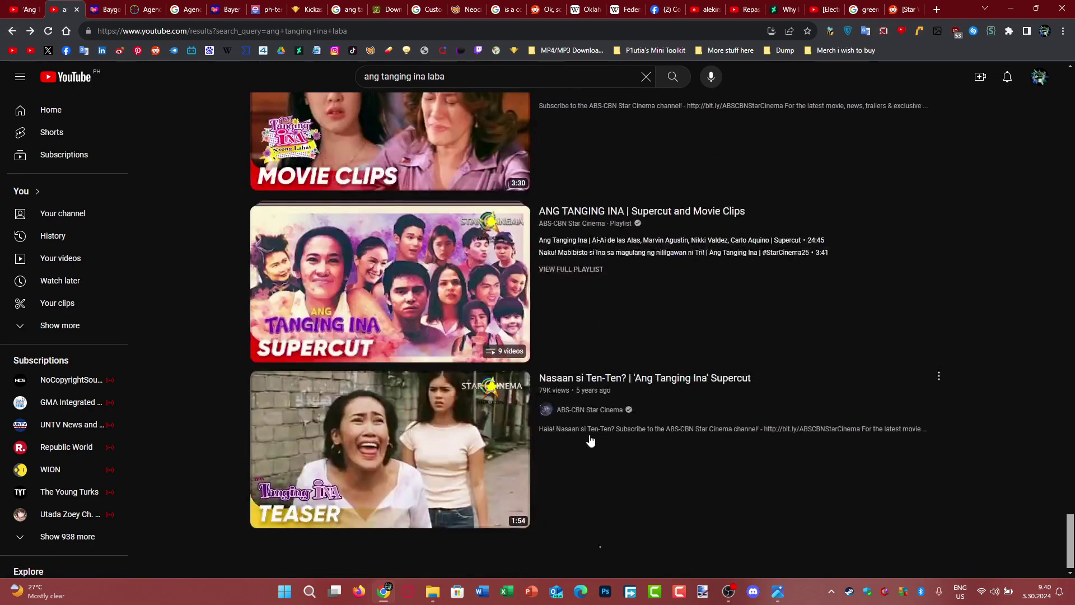
{"action": "scroll", "coordinate": [591, 441], "scroll_direction": "down", "scroll_amount": 4}
{"action": "scroll", "coordinate": [565, 416], "scroll_direction": "down", "scroll_amount": 4}
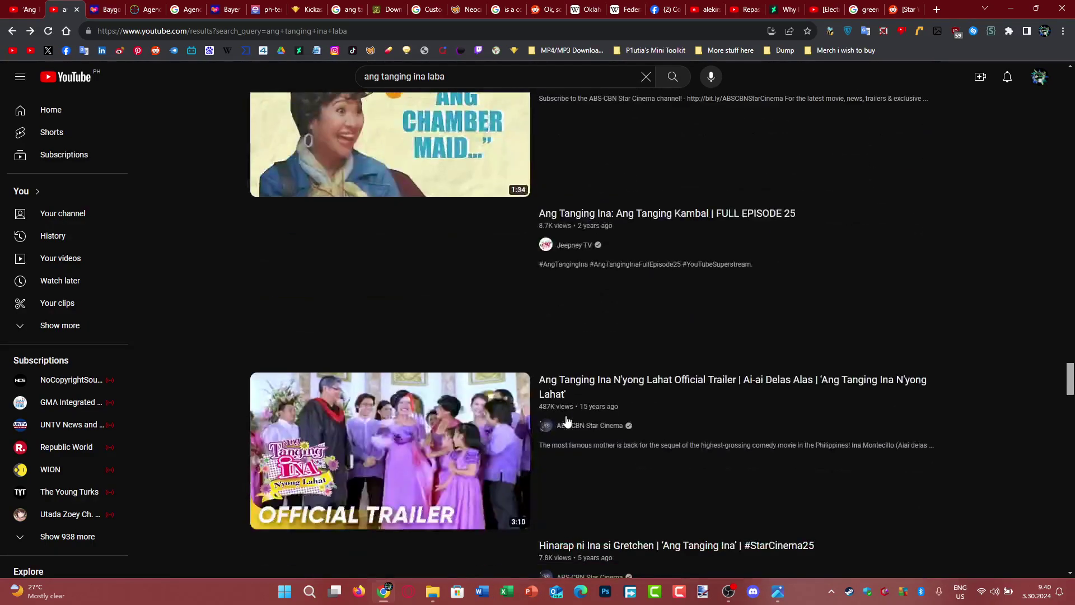
{"action": "scroll", "coordinate": [572, 414], "scroll_direction": "down", "scroll_amount": 4}
{"action": "scroll", "coordinate": [572, 414], "scroll_direction": "down", "scroll_amount": 3}
{"action": "scroll", "coordinate": [573, 414], "scroll_direction": "down", "scroll_amount": 2}
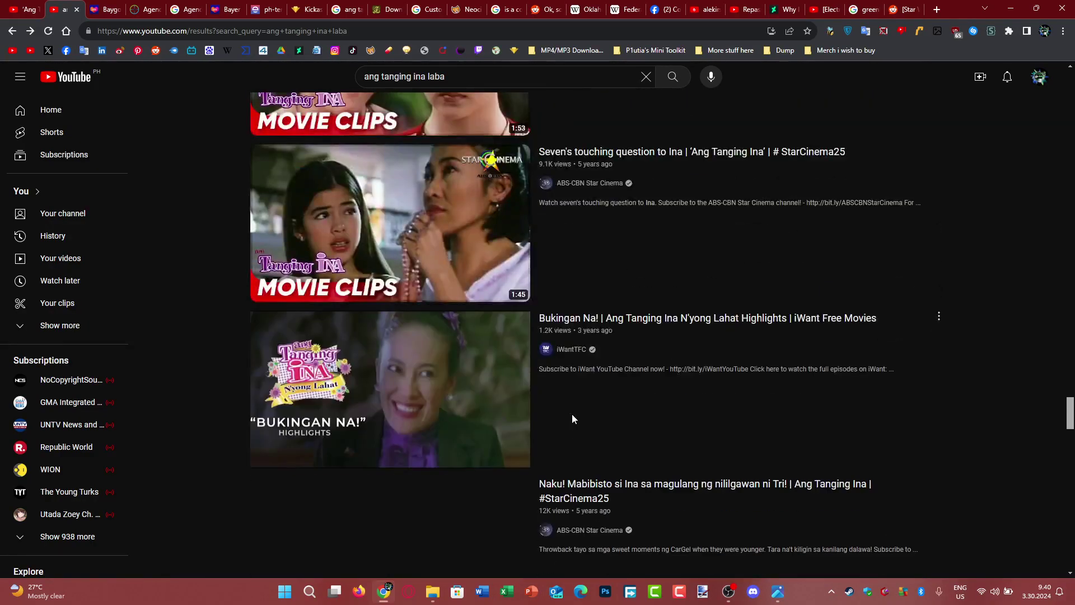
{"action": "scroll", "coordinate": [572, 414], "scroll_direction": "down", "scroll_amount": 4}
{"action": "scroll", "coordinate": [572, 414], "scroll_direction": "down", "scroll_amount": 3}
{"action": "left_click", "coordinate": [438, 76]}
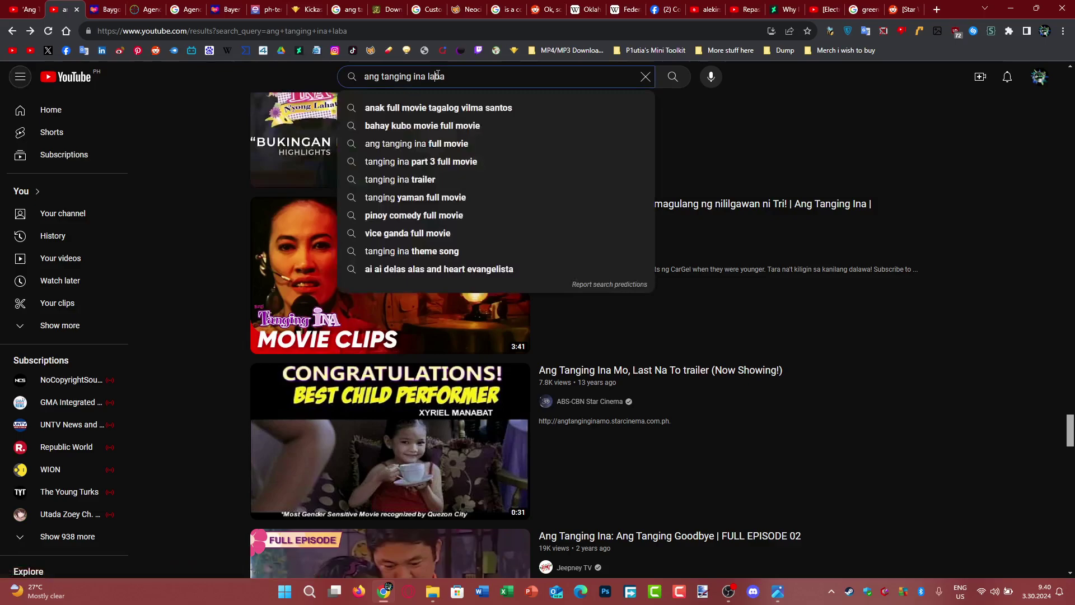
{"action": "double_click", "coordinate": [438, 76]}
{"action": "type", "text": "scene"}
{"action": "key", "text": "Return"}
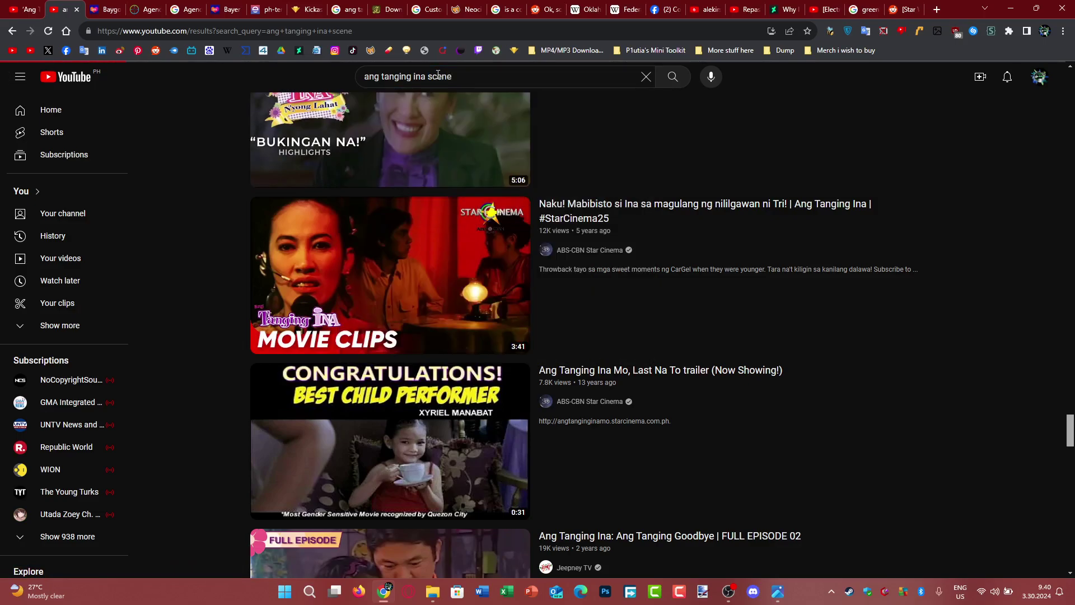
Switch between the full movie tab and the scene search results tab
{"action": "left_click", "coordinate": [17, 9]}
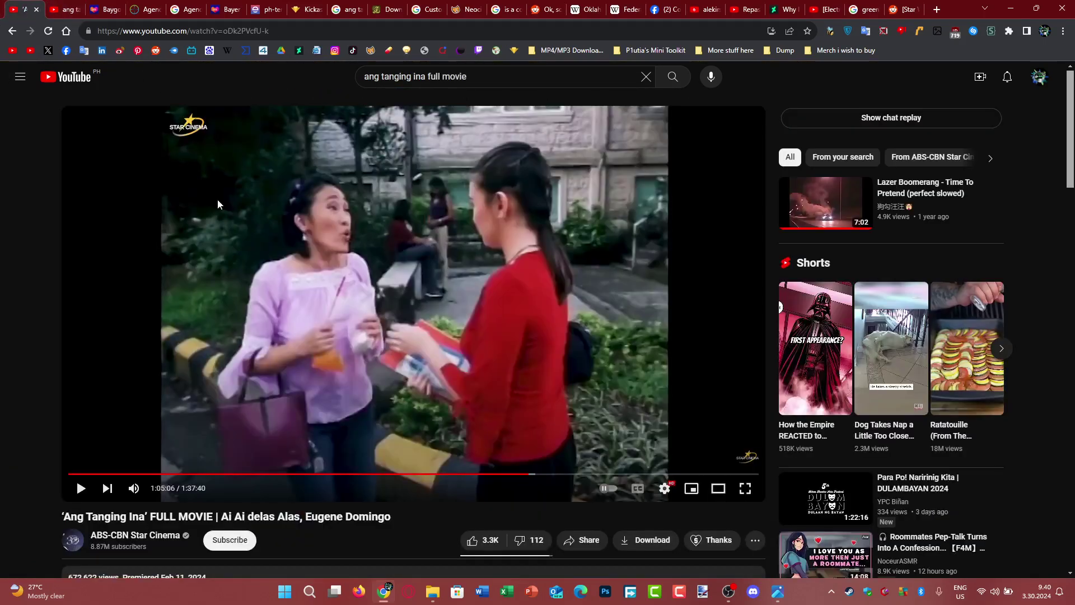
{"action": "scroll", "coordinate": [508, 339], "scroll_direction": "down", "scroll_amount": 2}
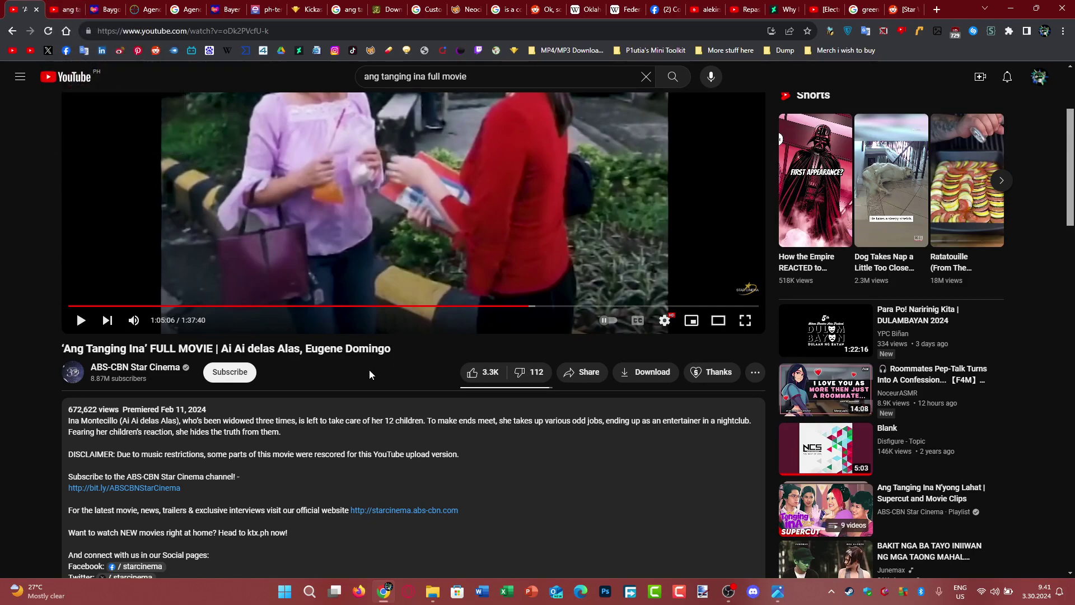
{"action": "left_click", "coordinate": [61, 10]}
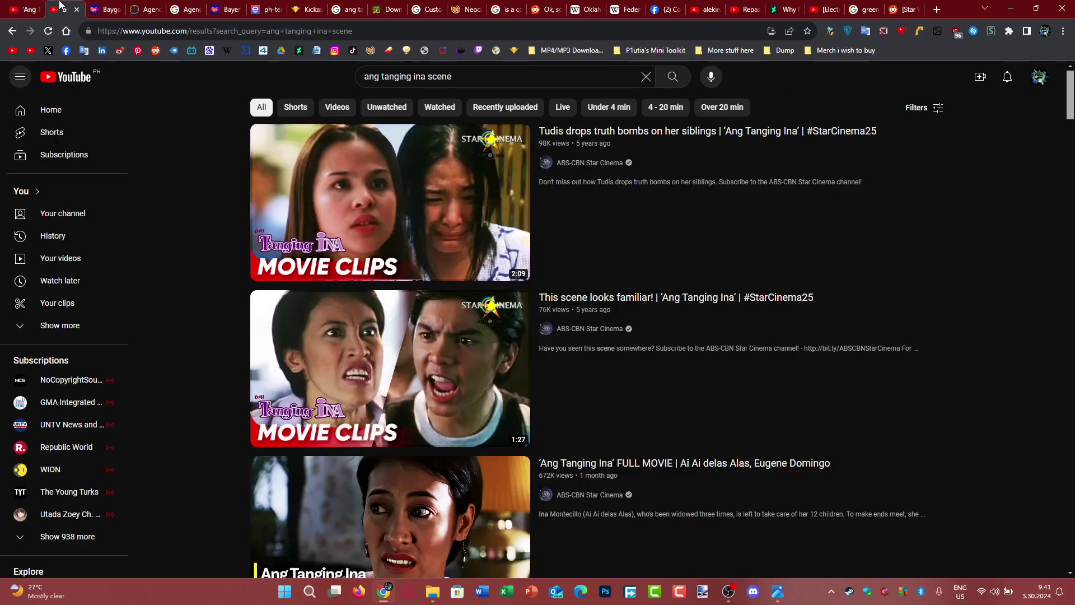
{"action": "left_click", "coordinate": [21, 10]}
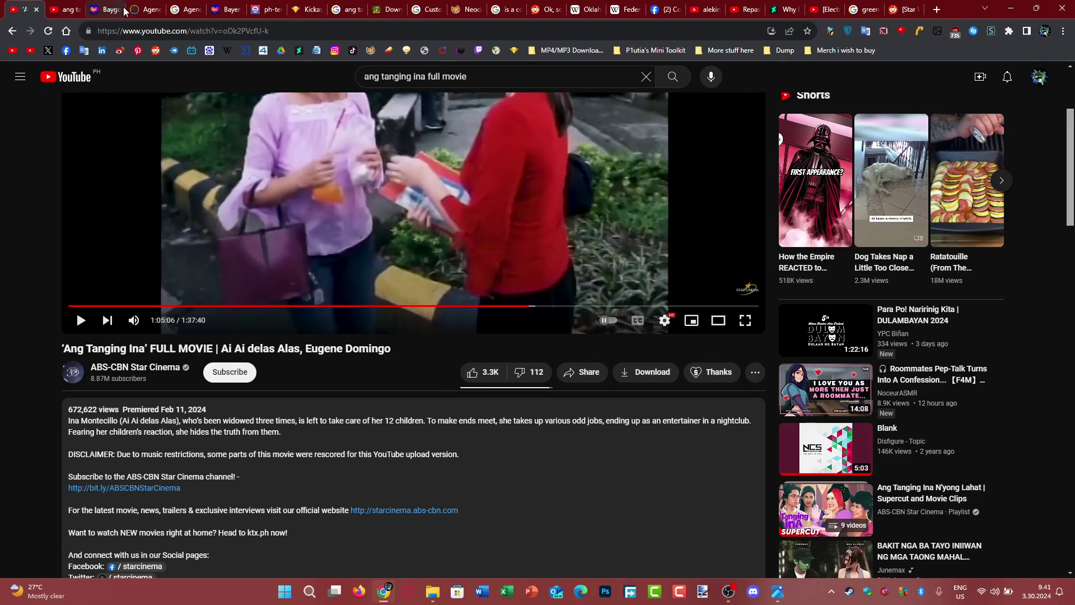
{"action": "left_click", "coordinate": [60, 9]}
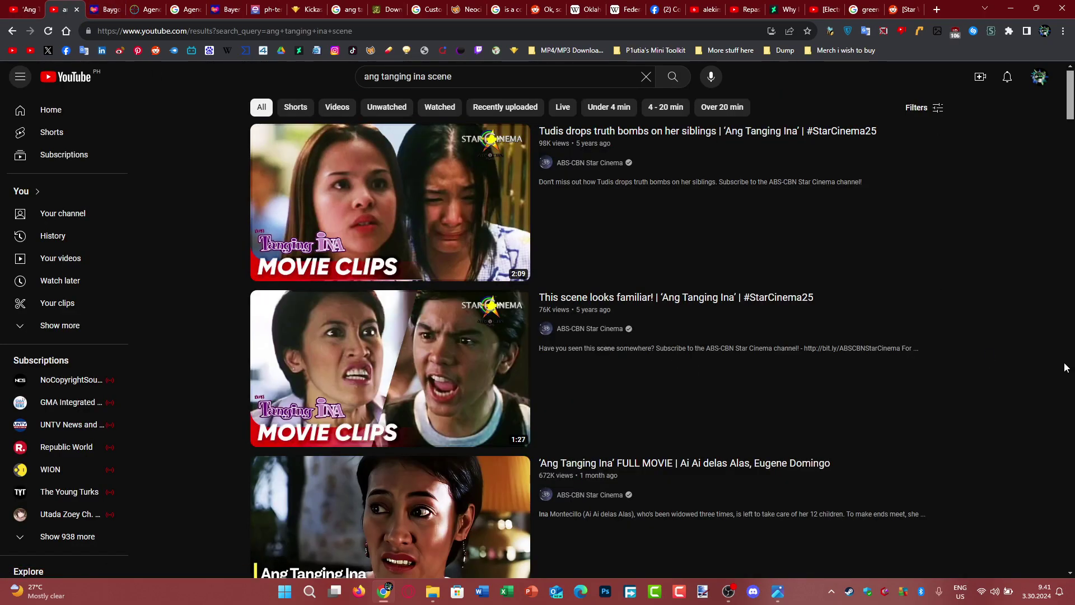
{"action": "scroll", "coordinate": [1067, 371], "scroll_direction": "down", "scroll_amount": 2}
{"action": "scroll", "coordinate": [1067, 372], "scroll_direction": "down", "scroll_amount": 3}
{"action": "scroll", "coordinate": [1067, 372], "scroll_direction": "down", "scroll_amount": 4}
{"action": "scroll", "coordinate": [756, 421], "scroll_direction": "down", "scroll_amount": 2}
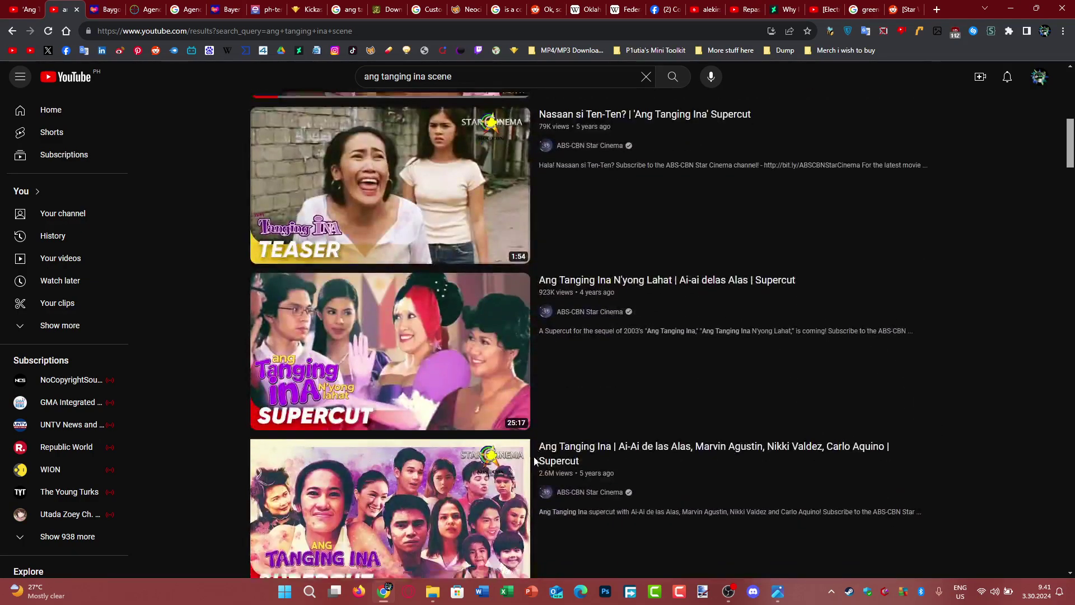
{"action": "scroll", "coordinate": [535, 457], "scroll_direction": "down", "scroll_amount": 3}
{"action": "scroll", "coordinate": [535, 458], "scroll_direction": "down", "scroll_amount": 3}
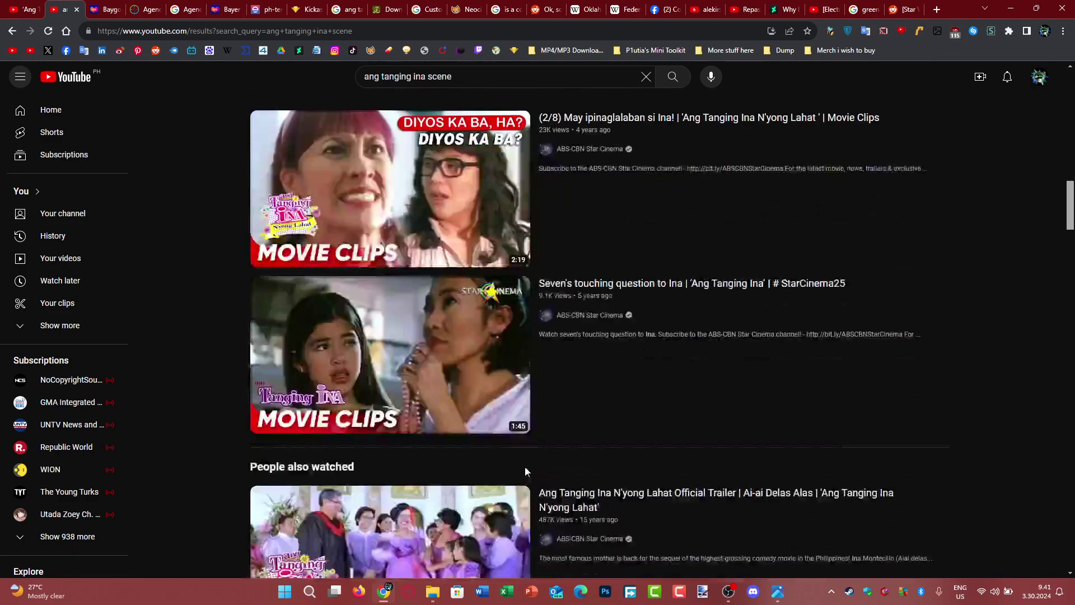
{"action": "scroll", "coordinate": [530, 471], "scroll_direction": "down", "scroll_amount": 4}
{"action": "scroll", "coordinate": [531, 488], "scroll_direction": "down", "scroll_amount": 1}
{"action": "scroll", "coordinate": [531, 471], "scroll_direction": "down", "scroll_amount": 2}
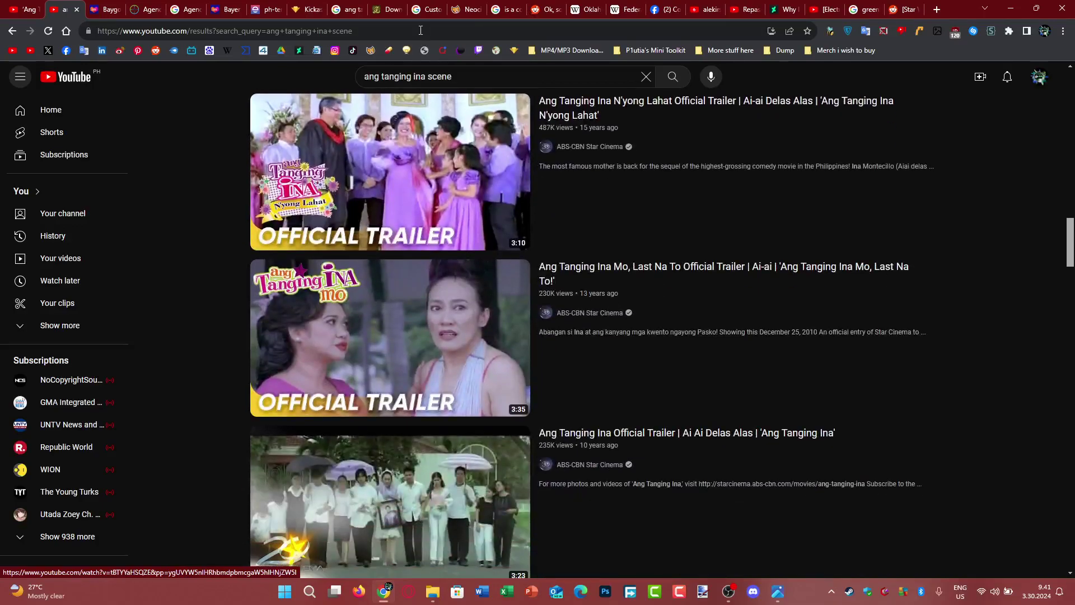
Copy the current YouTube search query text
{"action": "left_click", "coordinate": [454, 78]}
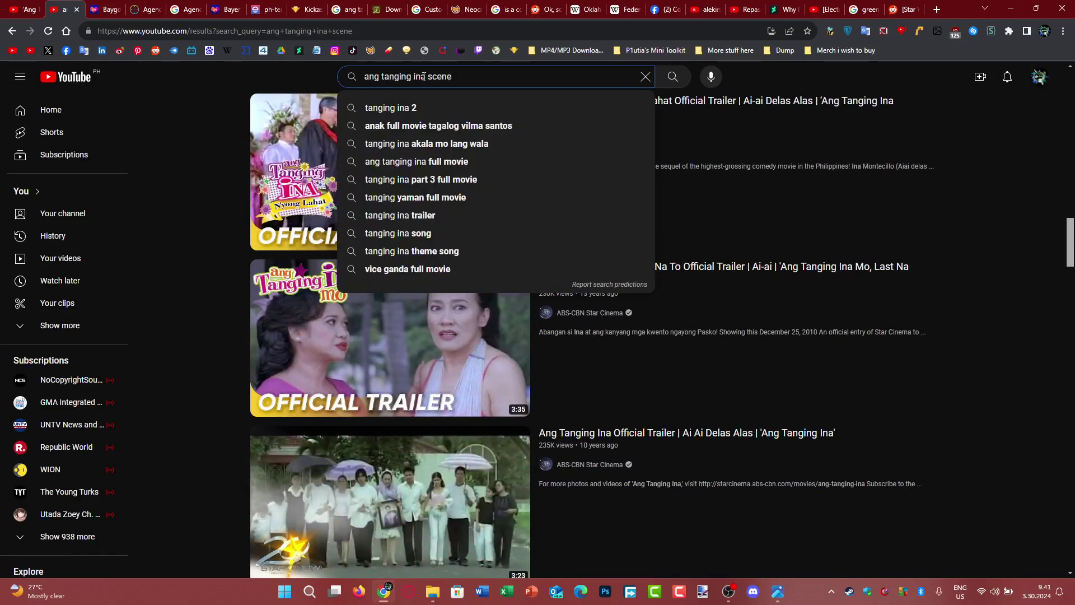
{"action": "scroll", "coordinate": [412, 452], "scroll_direction": "down", "scroll_amount": 4}
{"action": "scroll", "coordinate": [269, 445], "scroll_direction": "down", "scroll_amount": 1}
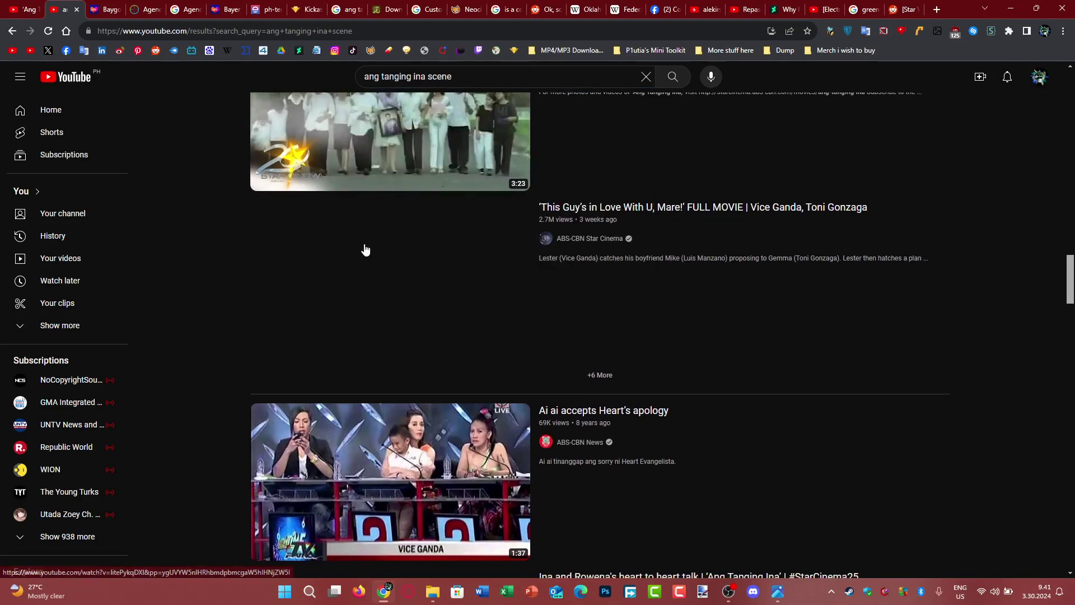
{"action": "left_click", "coordinate": [432, 76]}
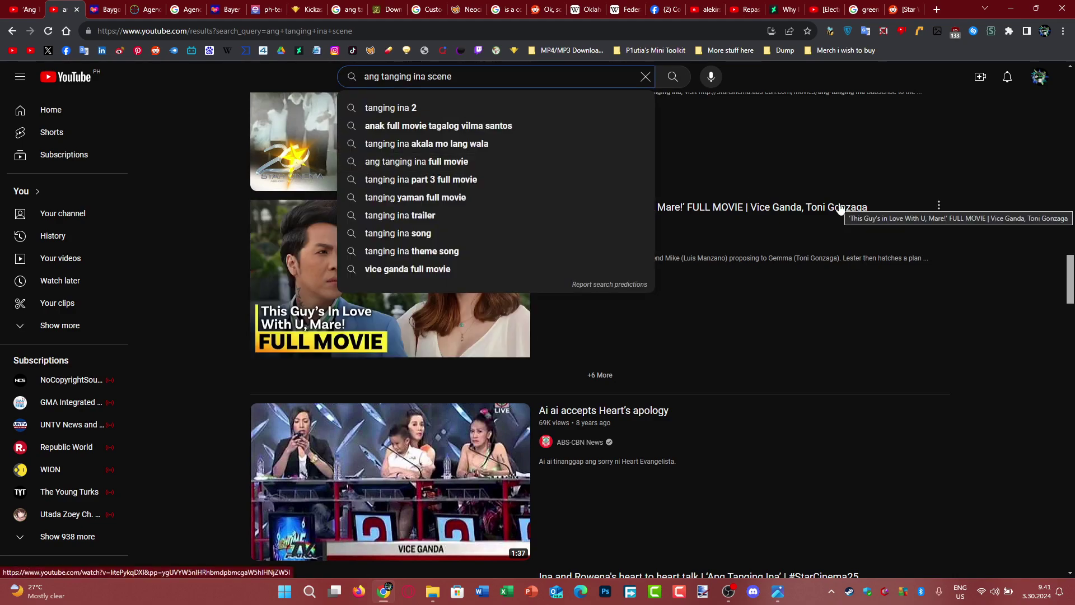
{"action": "left_click_drag", "start_coordinate": [409, 76], "coordinate": [361, 77]}
{"action": "right_click", "coordinate": [408, 76]}
{"action": "left_click", "coordinate": [437, 118]}
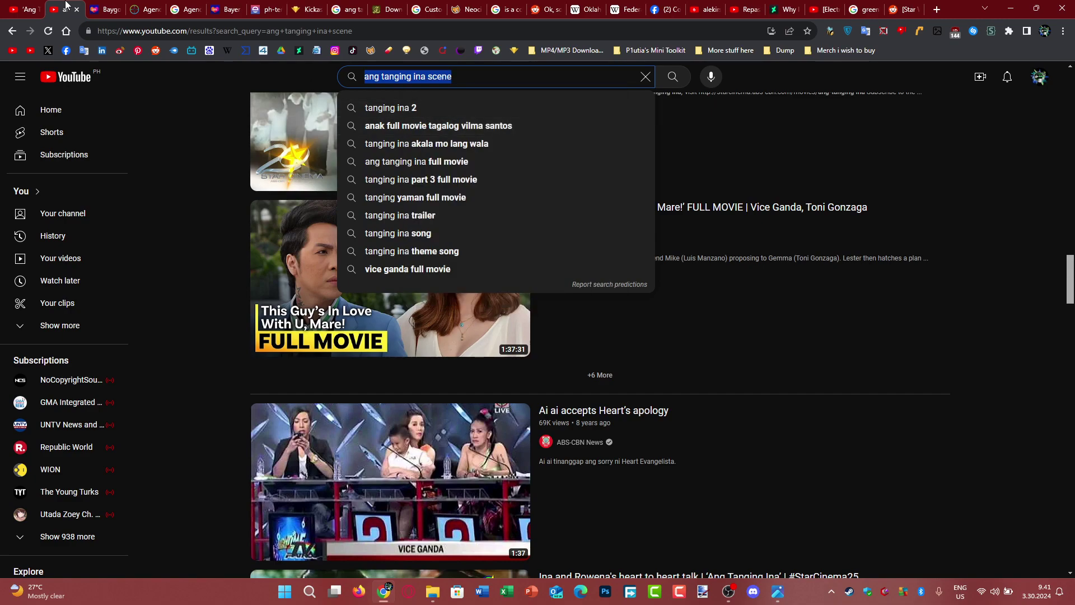
Run a web search for the copied query in the Baygon shopping tab
{"action": "left_click", "coordinate": [104, 9]}
{"action": "left_click", "coordinate": [152, 31]}
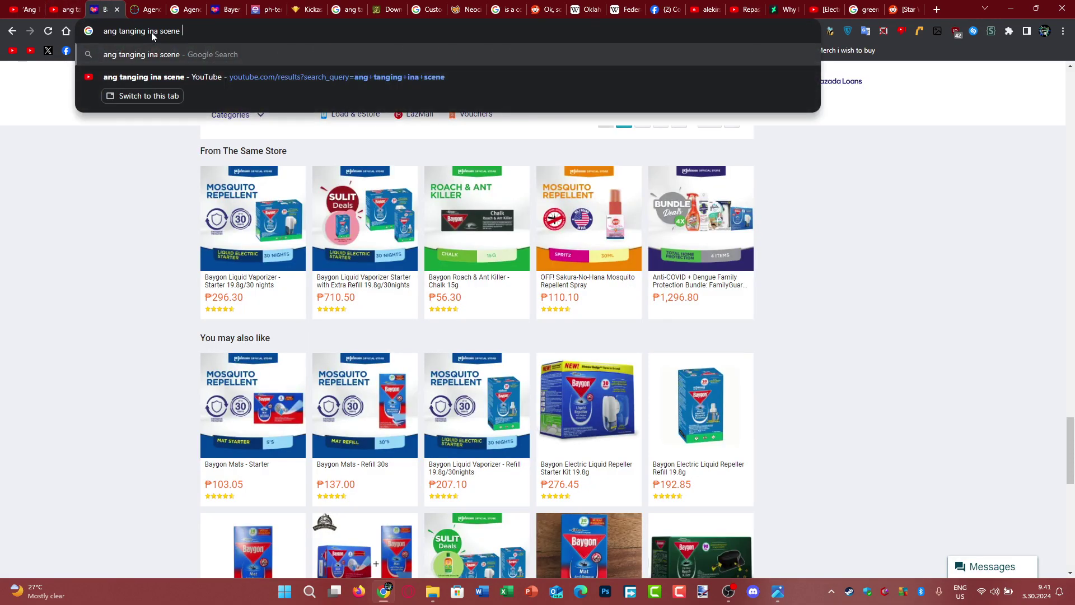
{"action": "type", "text": "laba"}
{"action": "key", "text": "Return"}
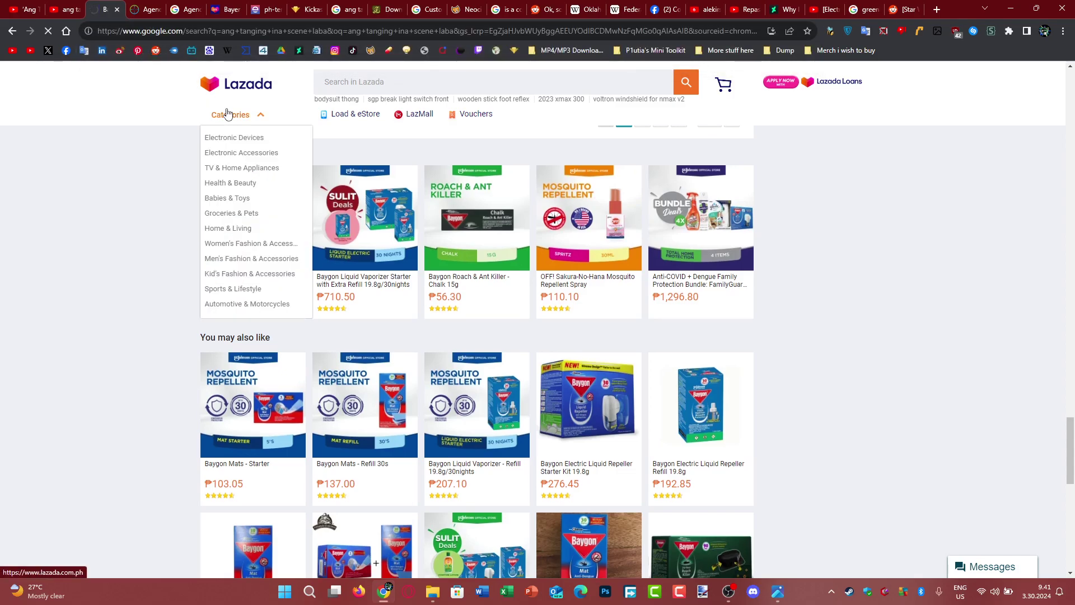
{"action": "scroll", "coordinate": [122, 204], "scroll_direction": "up", "scroll_amount": 5}
{"action": "scroll", "coordinate": [122, 204], "scroll_direction": "up", "scroll_amount": 5}
{"action": "scroll", "coordinate": [123, 205], "scroll_direction": "up", "scroll_amount": 3}
{"action": "scroll", "coordinate": [126, 200], "scroll_direction": "down", "scroll_amount": 1}
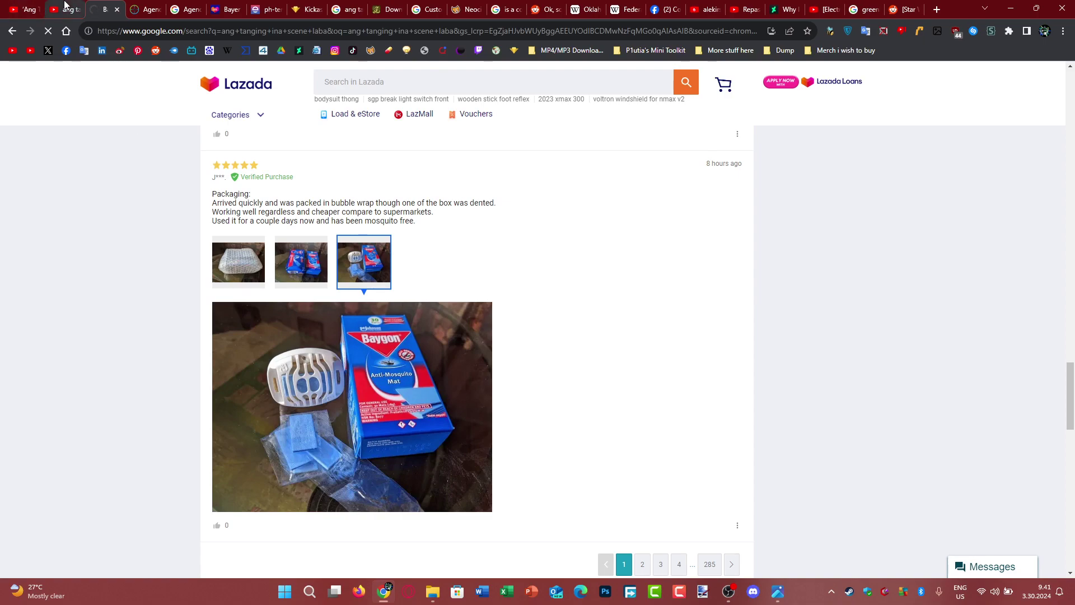
Close the Lazada and Bayer Agenda tabs and return to the YouTube results
{"action": "left_click", "coordinate": [118, 9]}
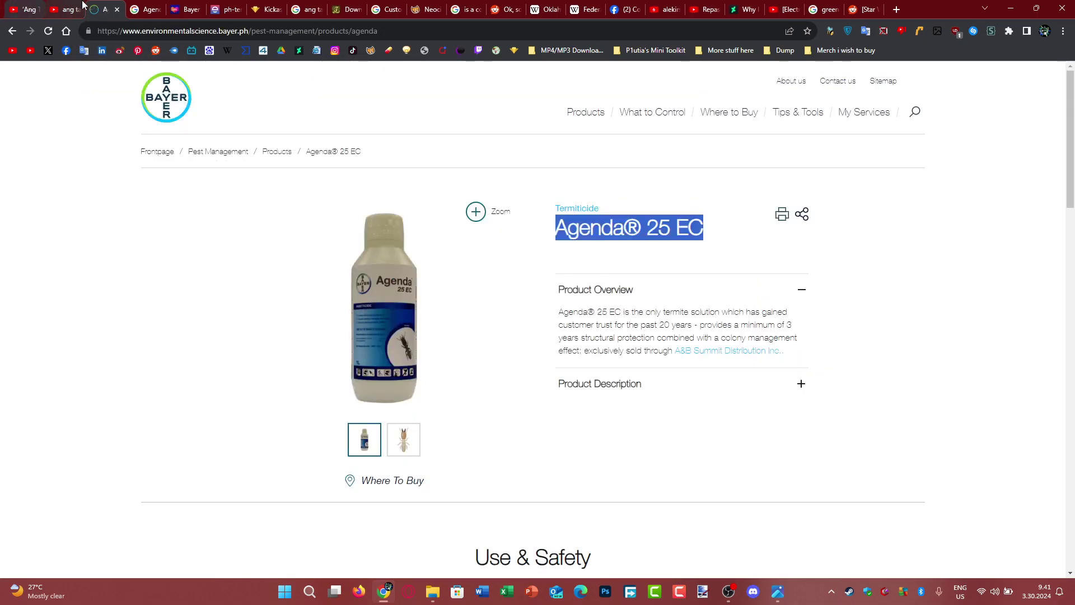
{"action": "left_click", "coordinate": [118, 10]}
{"action": "left_click", "coordinate": [110, 9]}
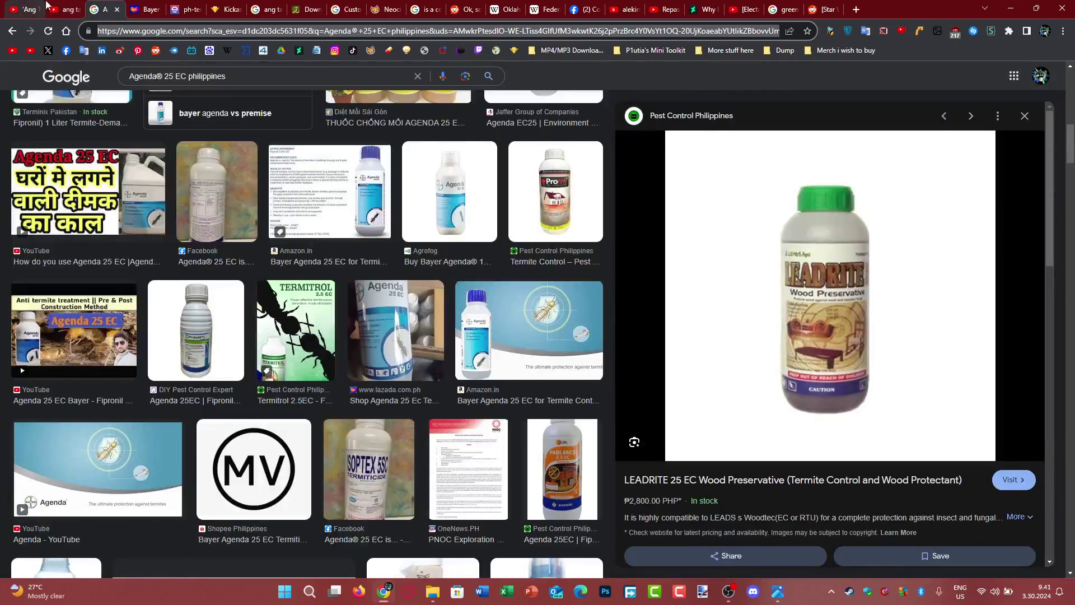
{"action": "left_click", "coordinate": [63, 9]}
{"action": "left_click", "coordinate": [205, 179]}
{"action": "scroll", "coordinate": [279, 293], "scroll_direction": "up", "scroll_amount": 5}
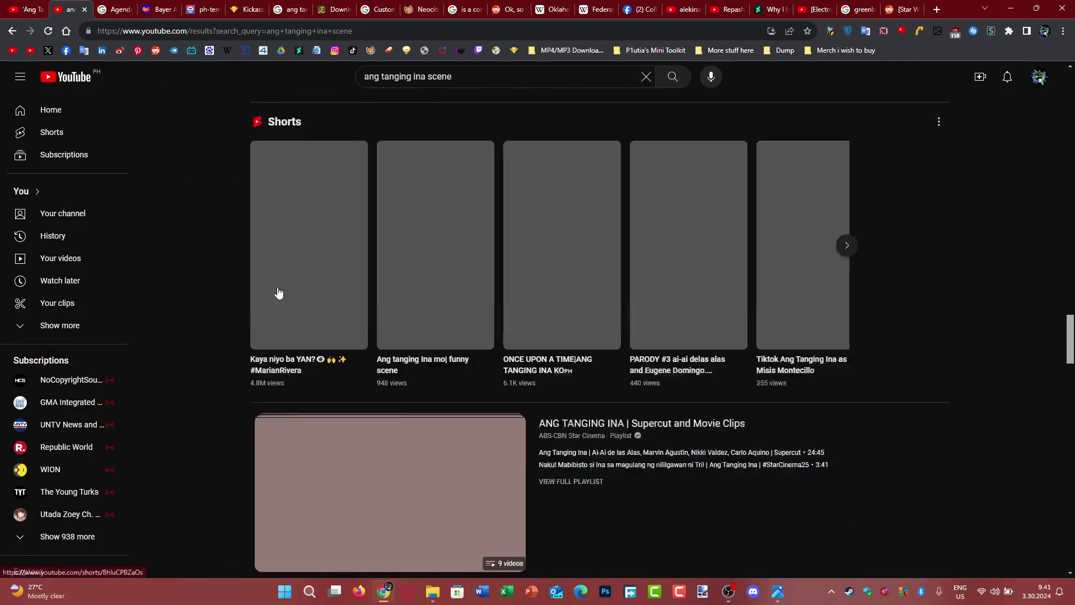
{"action": "scroll", "coordinate": [370, 293], "scroll_direction": "down", "scroll_amount": 3}
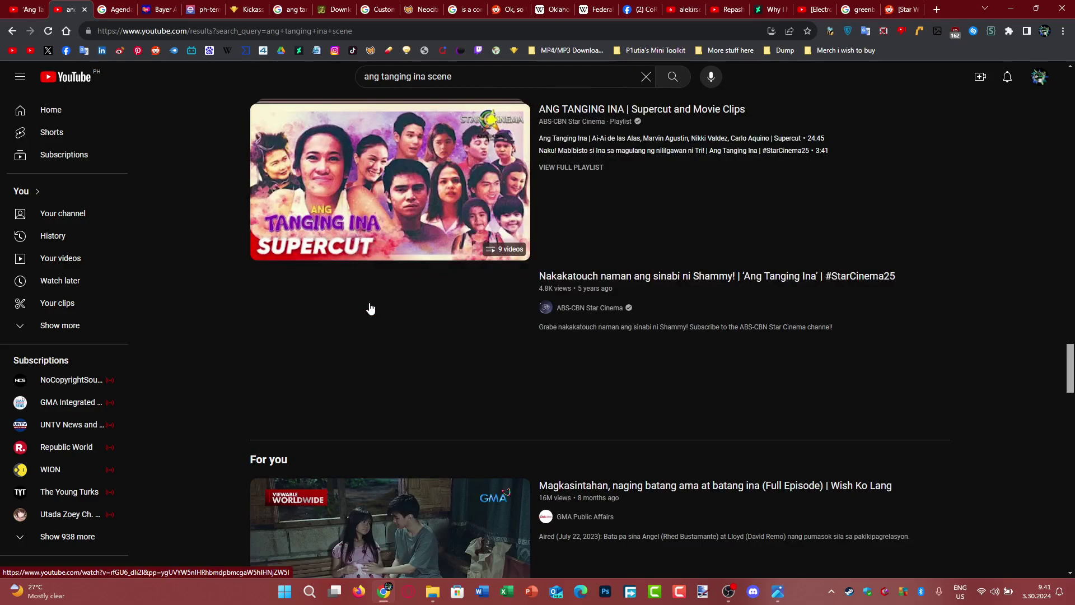
{"action": "scroll", "coordinate": [370, 308], "scroll_direction": "down", "scroll_amount": 4}
{"action": "scroll", "coordinate": [361, 336], "scroll_direction": "down", "scroll_amount": 3}
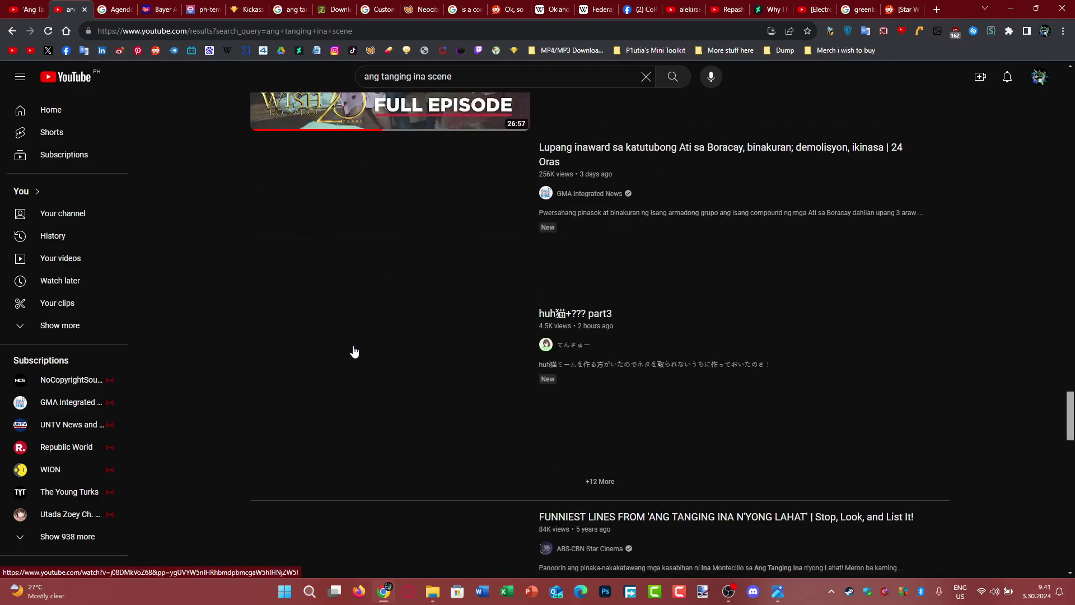
Fix the misspelling and search for 'ang tanging ina paglalaba scene'
{"action": "left_click", "coordinate": [432, 76]}
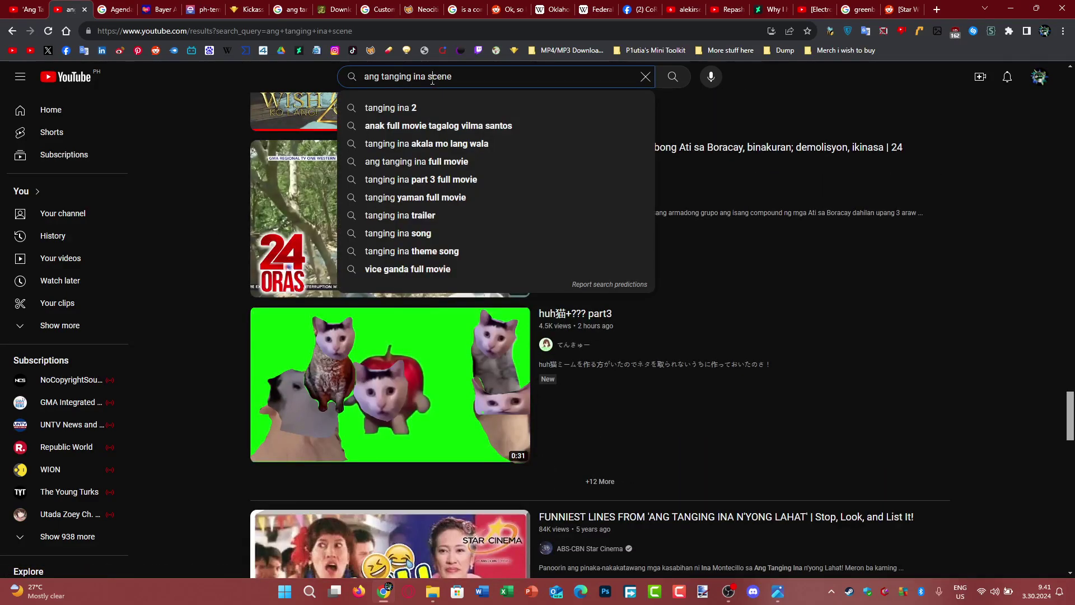
{"action": "type", "text": "pa"}
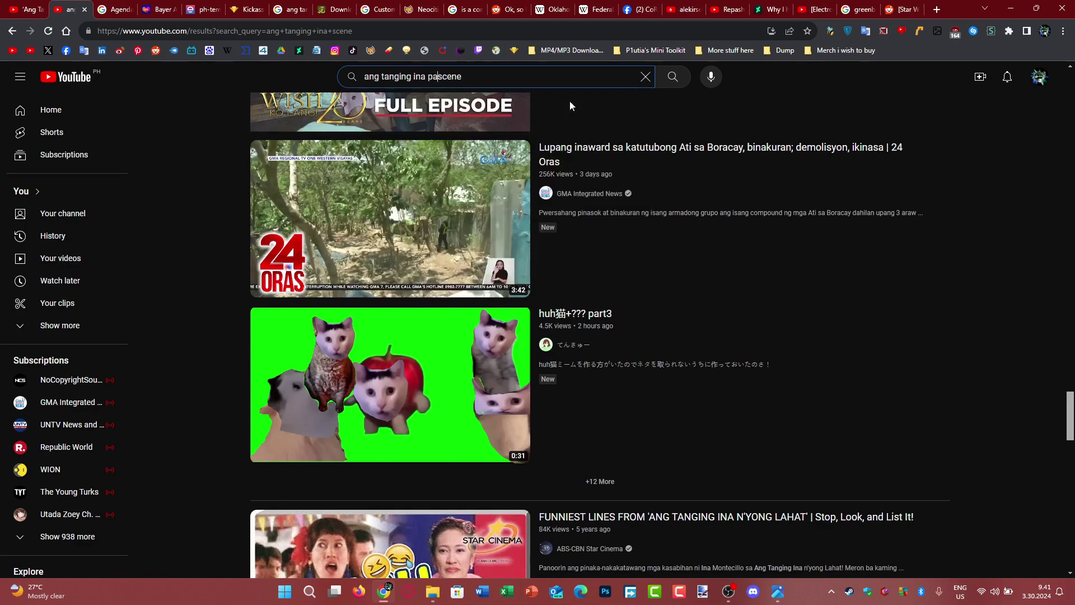
{"action": "type", "text": "glalabna"}
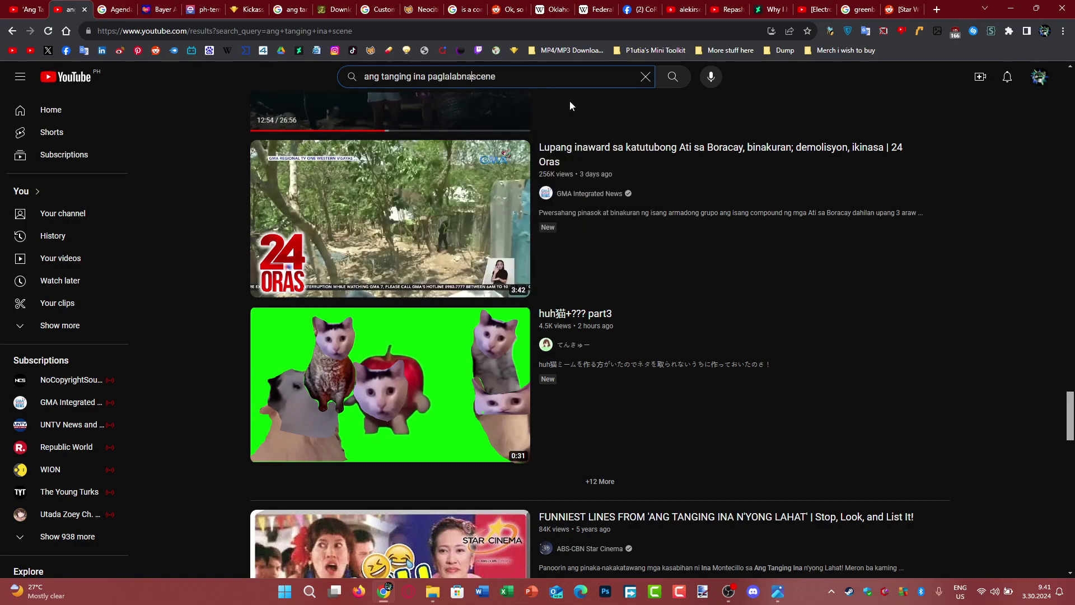
{"action": "key", "text": "BackSpace"}
{"action": "key", "text": "BackSpace"}
{"action": "type", "text": "a"}
{"action": "key", "text": "Return"}
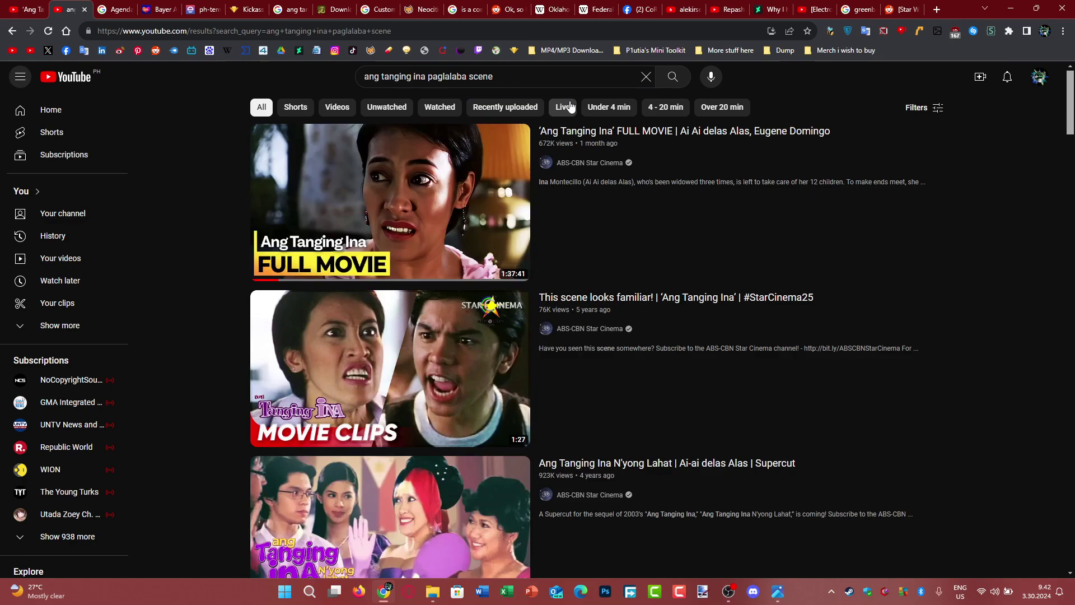
{"action": "scroll", "coordinate": [505, 336], "scroll_direction": "down", "scroll_amount": 3}
{"action": "scroll", "coordinate": [504, 336], "scroll_direction": "down", "scroll_amount": 3}
{"action": "scroll", "coordinate": [504, 336], "scroll_direction": "down", "scroll_amount": 3}
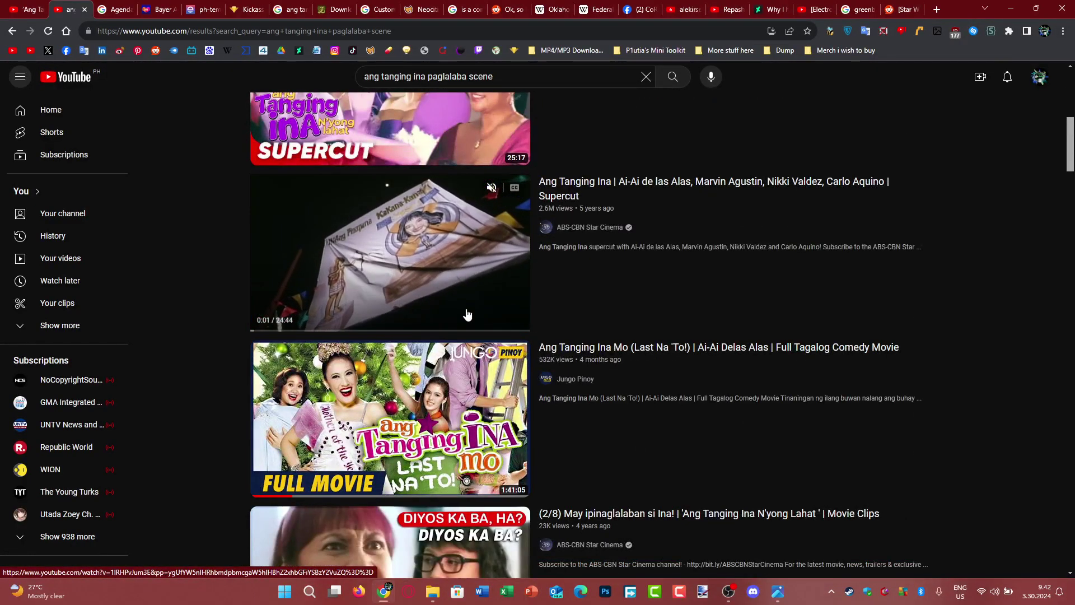
{"action": "scroll", "coordinate": [322, 312], "scroll_direction": "down", "scroll_amount": 4}
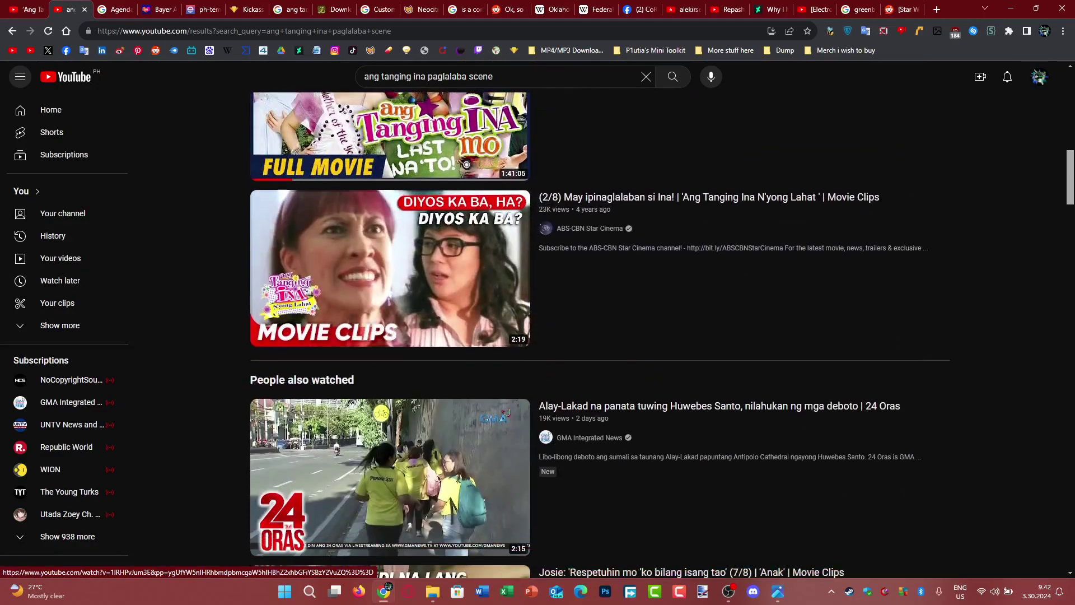
{"action": "scroll", "coordinate": [322, 311], "scroll_direction": "down", "scroll_amount": 1}
Select the query 'ang tanging ina paglalaba scene' and send it to Google Search
{"action": "left_click", "coordinate": [421, 76]}
{"action": "key", "text": "ctrl+a"}
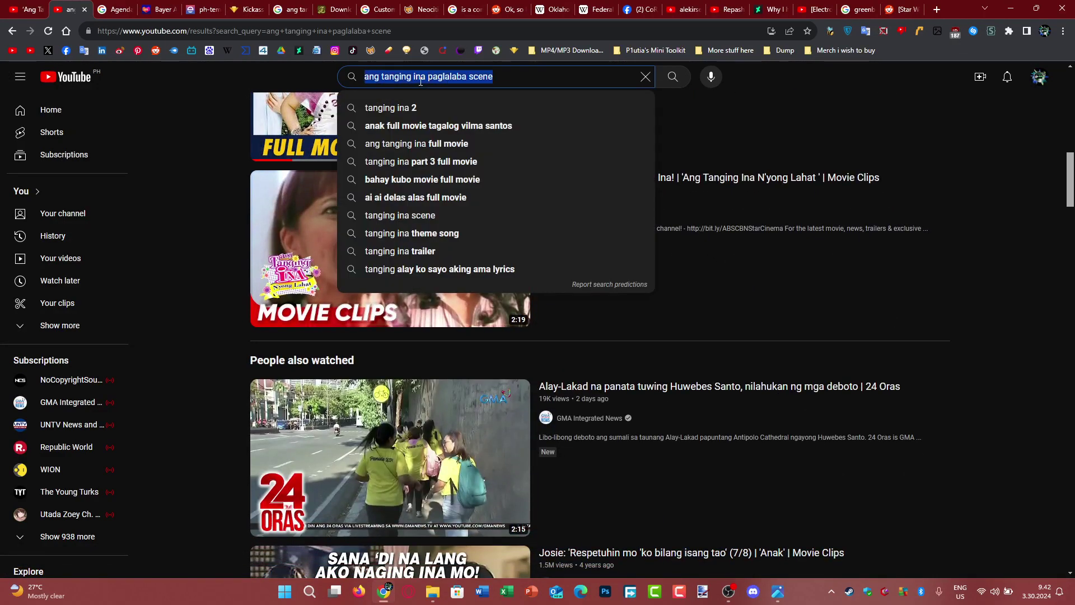
{"action": "right_click", "coordinate": [438, 76]}
{"action": "left_click", "coordinate": [477, 182]}
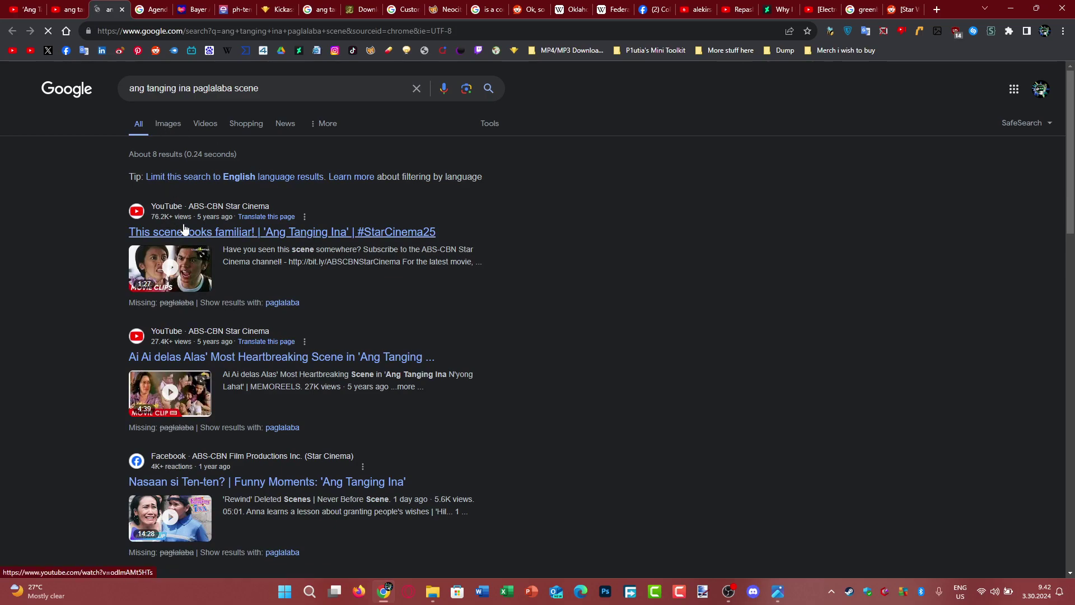
Open the first Google result in a new tab and switch to image results
{"action": "right_click", "coordinate": [183, 231]}
{"action": "left_click", "coordinate": [240, 233]}
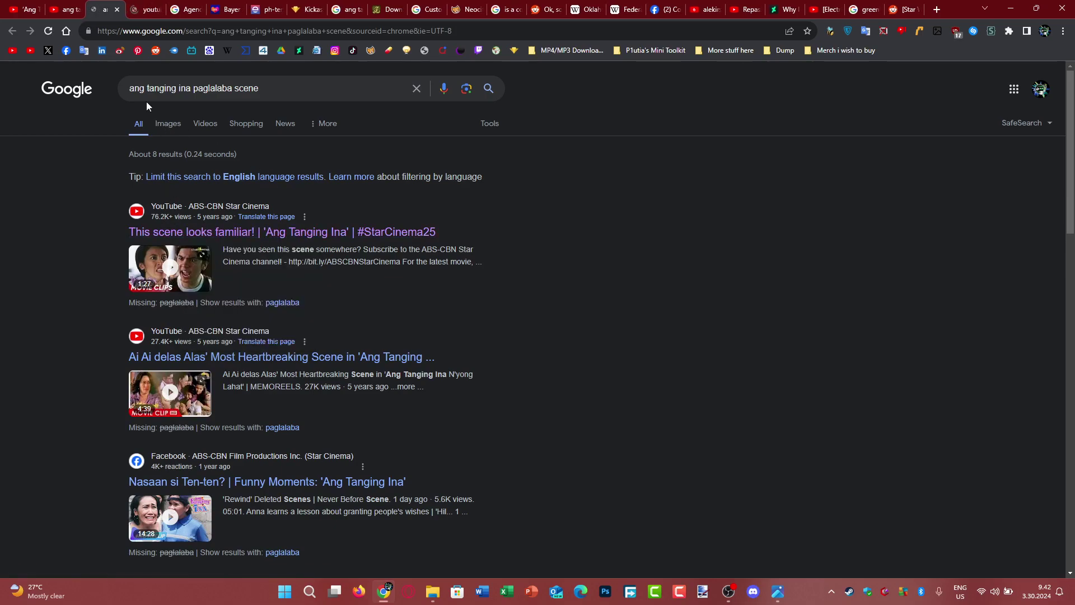
{"action": "left_click", "coordinate": [168, 122]}
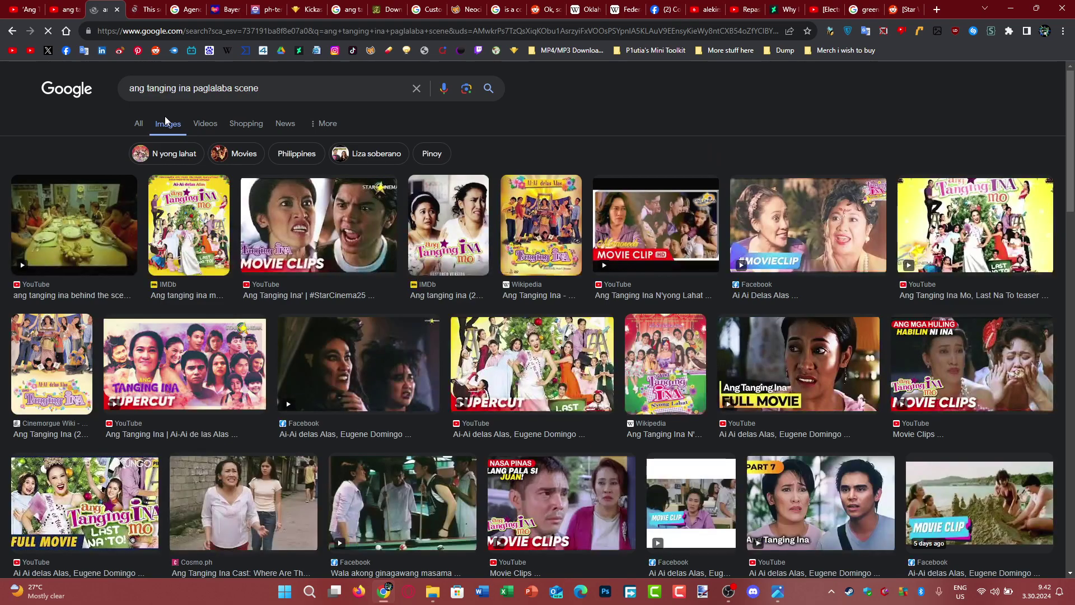
Preview images like the Tumblr dinner table and TANGING INA MO trailer, then return to YouTube
{"action": "left_click", "coordinate": [122, 223]}
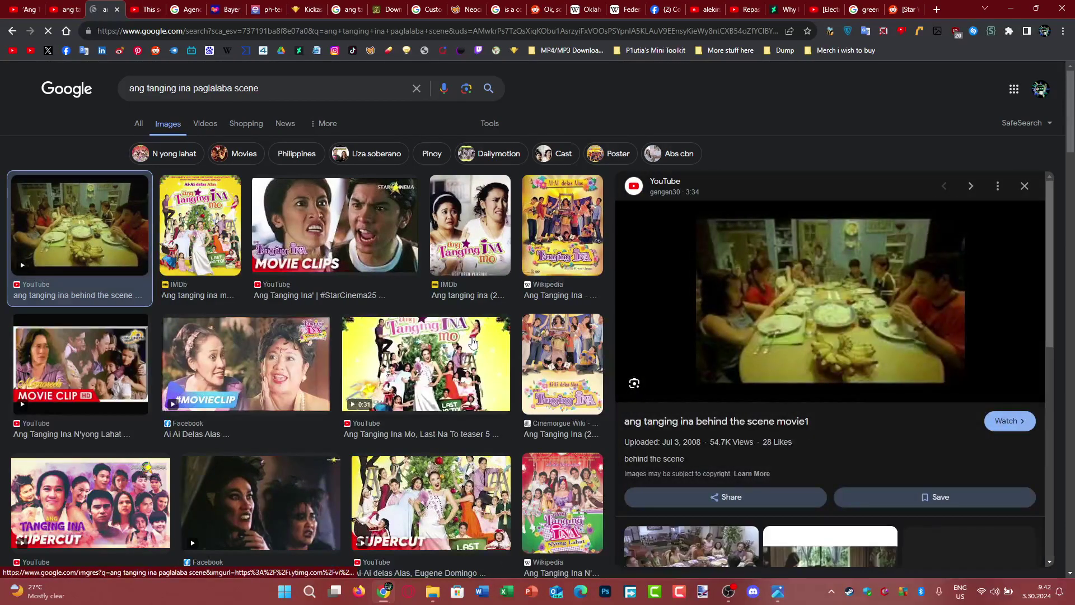
{"action": "scroll", "coordinate": [252, 336], "scroll_direction": "down", "scroll_amount": 5}
{"action": "scroll", "coordinate": [458, 370], "scroll_direction": "down", "scroll_amount": 5}
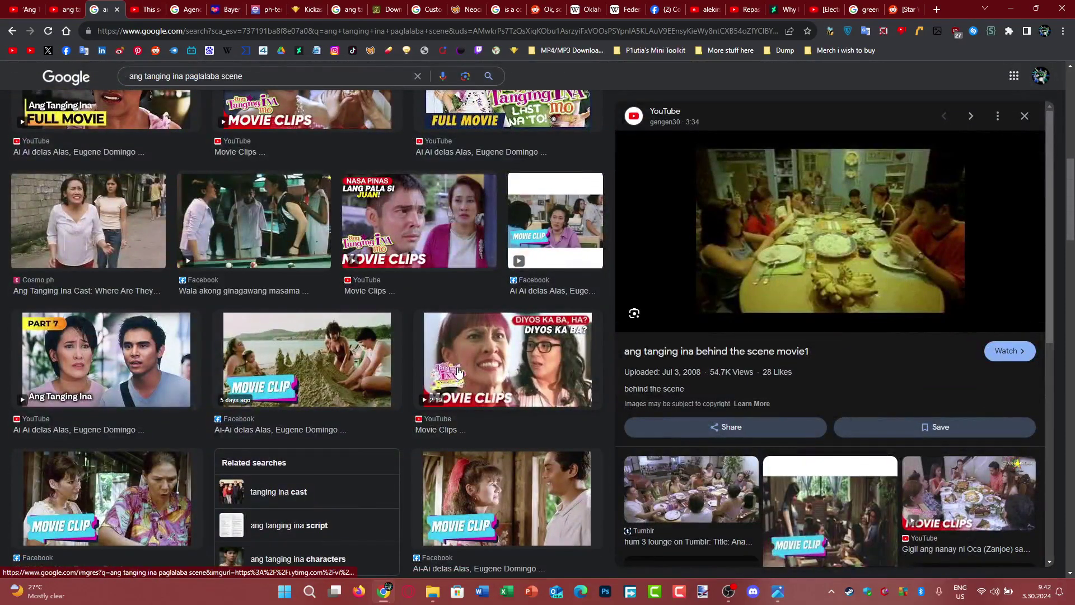
{"action": "scroll", "coordinate": [458, 370], "scroll_direction": "down", "scroll_amount": 4}
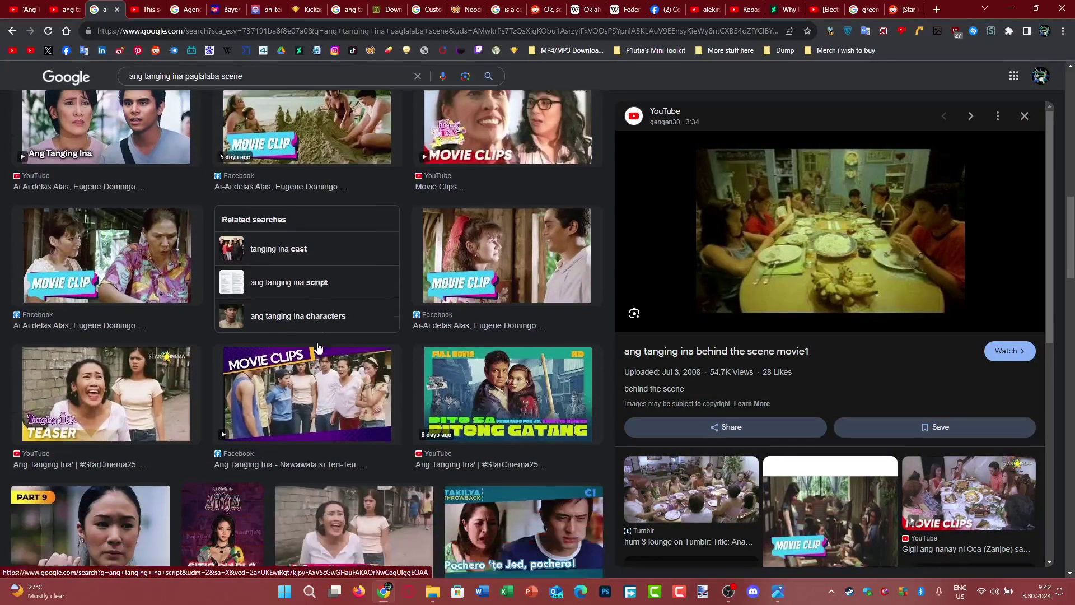
{"action": "left_click", "coordinate": [691, 496]}
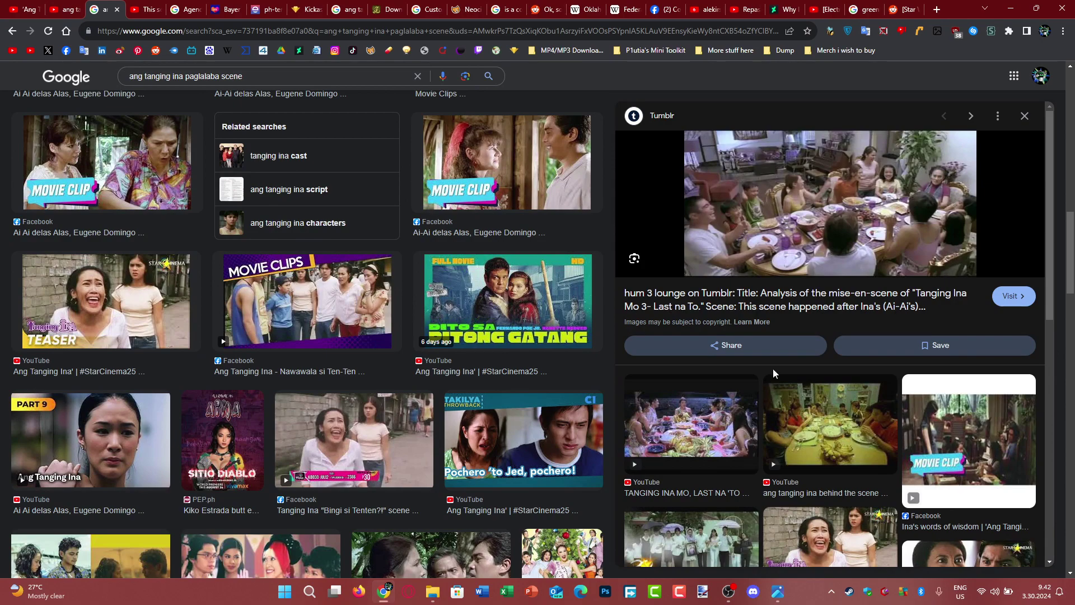
{"action": "left_click", "coordinate": [720, 428]}
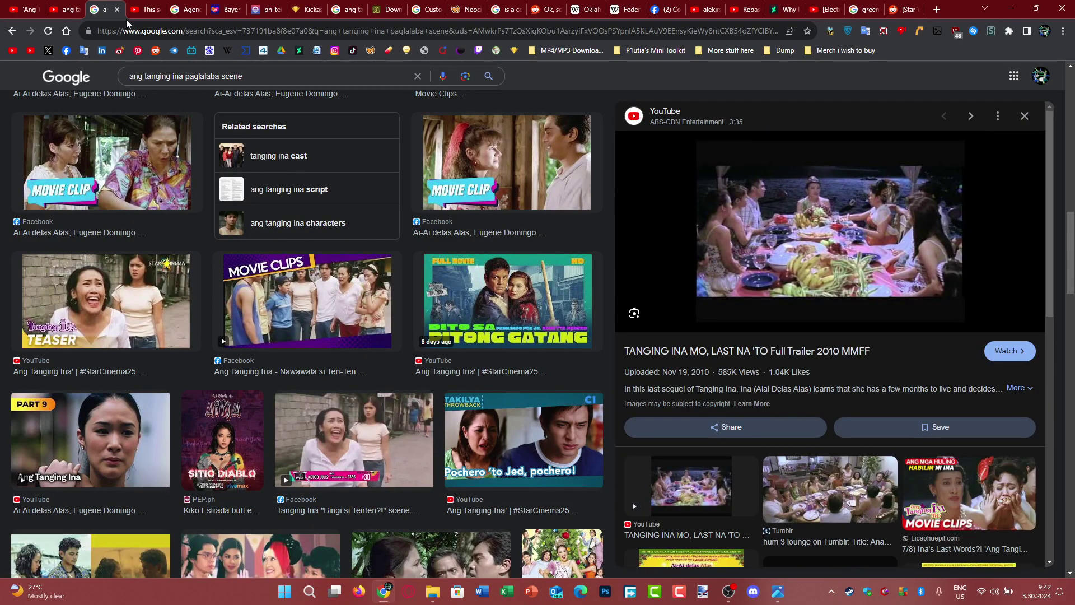
{"action": "left_click", "coordinate": [24, 9]}
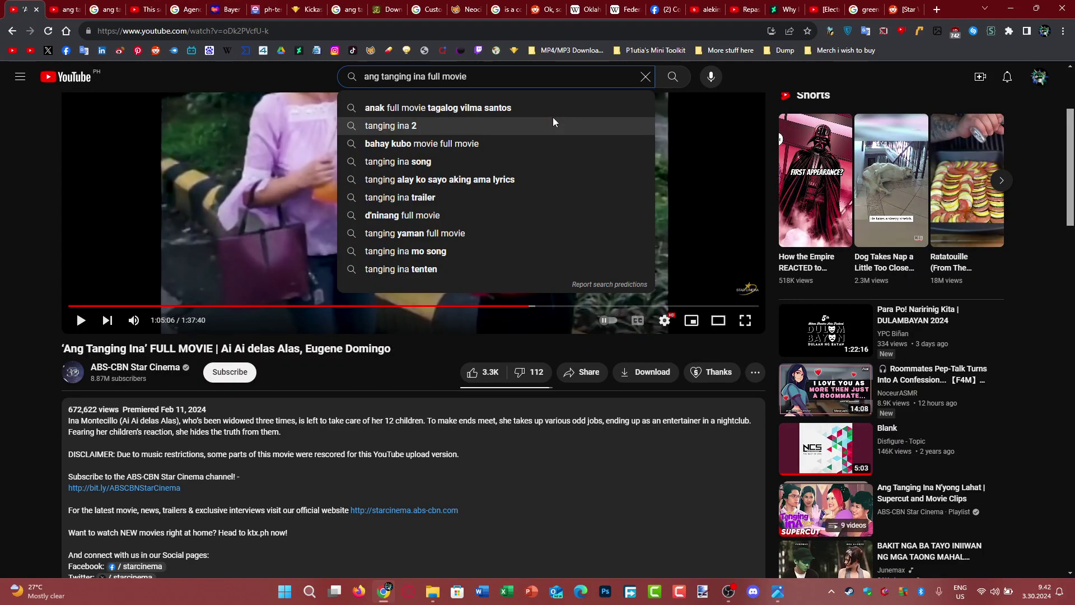
{"action": "type", "text": "3"}
Search YouTube for 'ang tanging ina 3 full movie' and return to its results tab
{"action": "key", "text": "Return"}
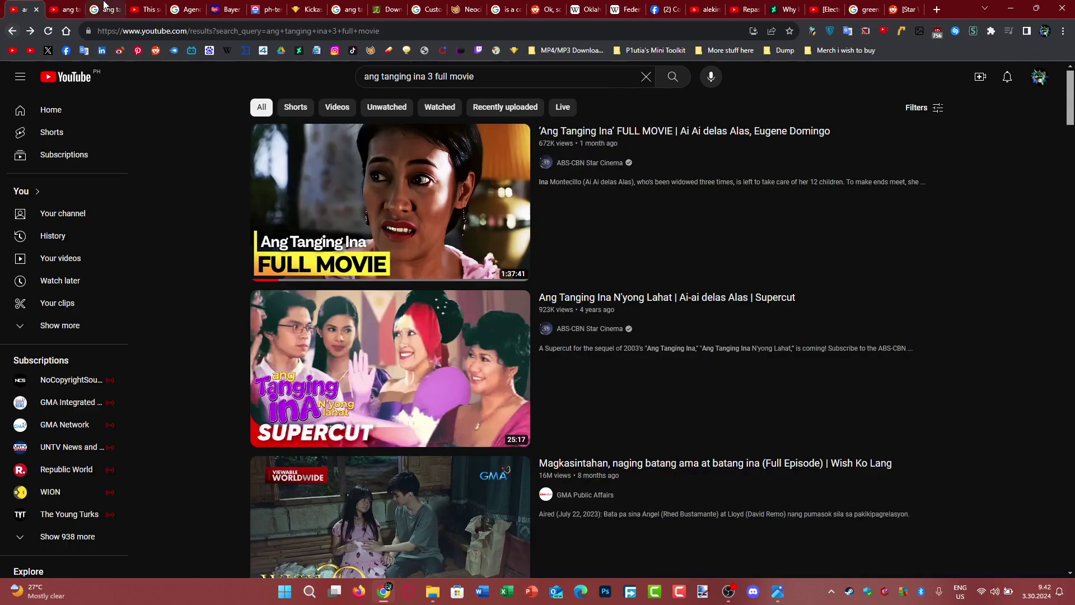
{"action": "key", "text": "ctrl+Tab"}
{"action": "key", "text": "ctrl+shift+Tab"}
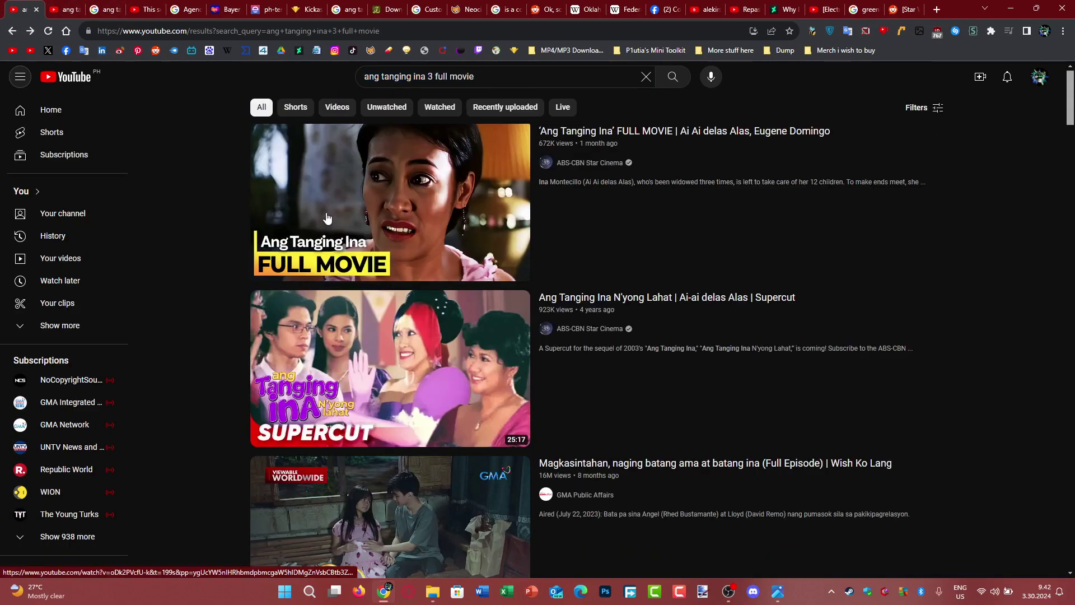
Open the Ang Tanging Ina FULL MOVIE and scrub it to around 27:00
{"action": "left_click", "coordinate": [362, 252]}
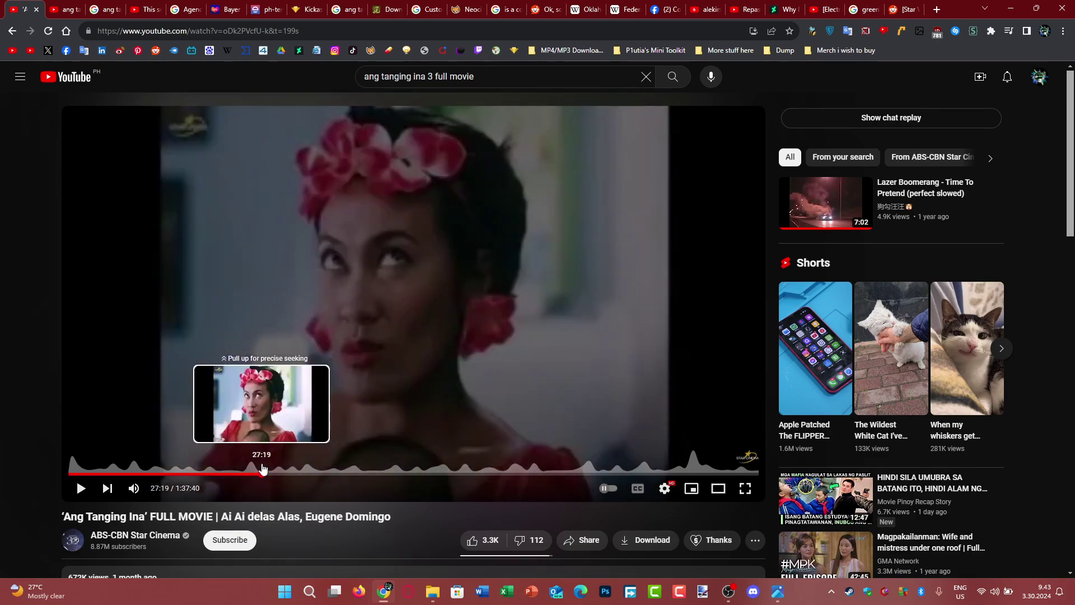
{"action": "left_click_drag", "start_coordinate": [264, 471], "coordinate": [258, 470]}
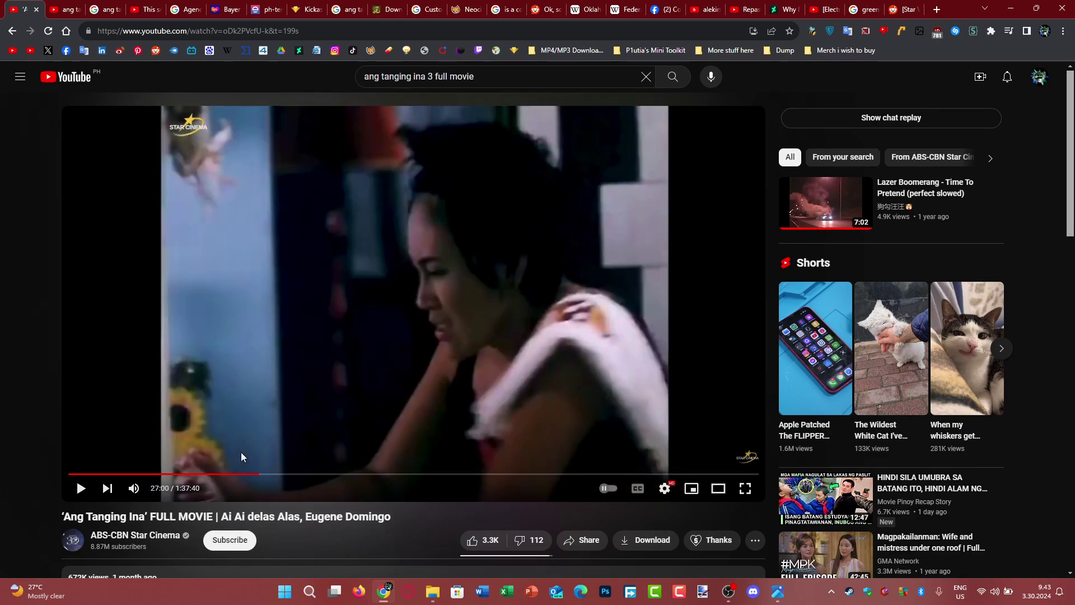
{"action": "left_click", "coordinate": [241, 456]}
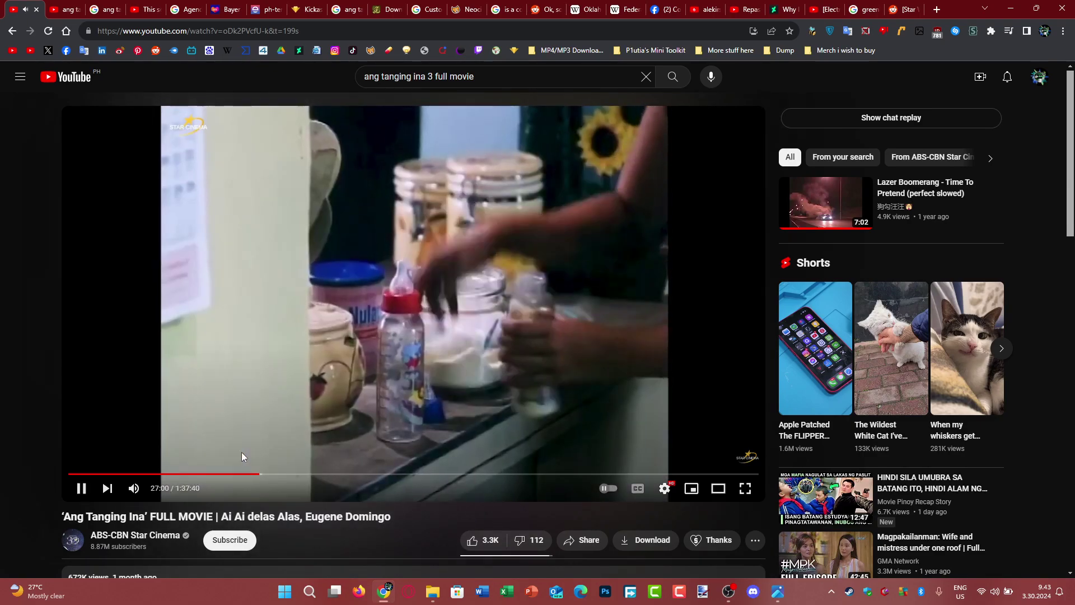
{"action": "left_click", "coordinate": [271, 399]}
Rewind and skip the scene in five-second jumps, pausing and resuming playback
{"action": "key", "text": "Left"}
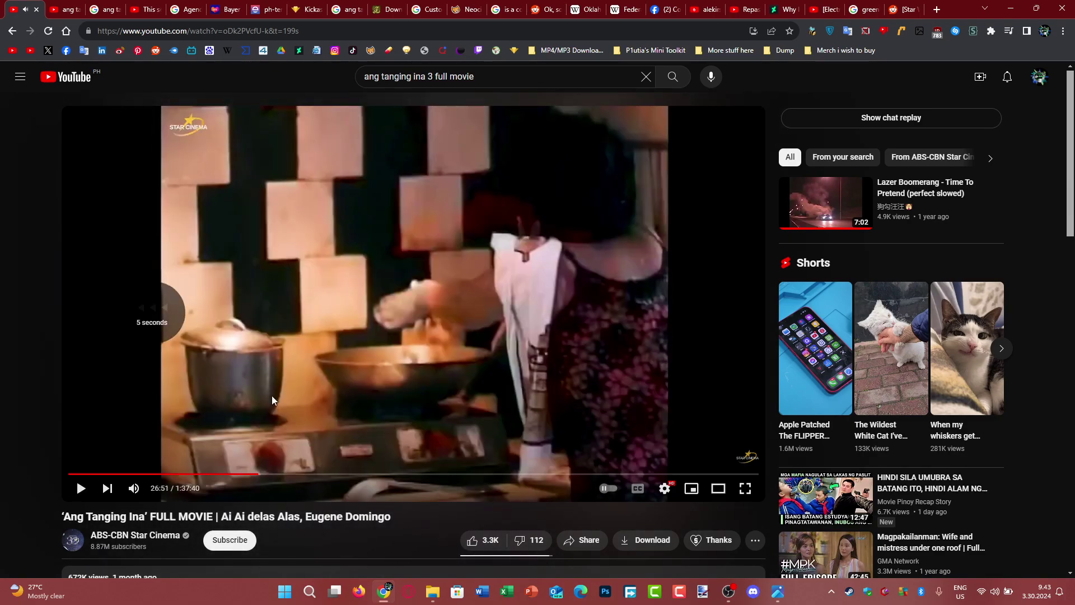
{"action": "key", "text": "Left"}
{"action": "key", "text": "space"}
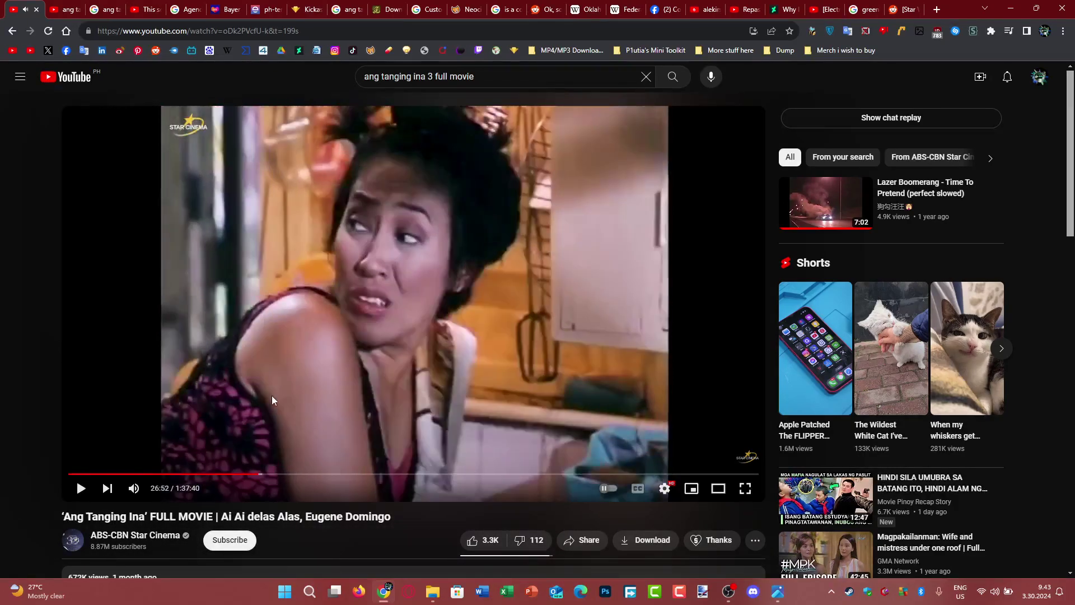
{"action": "left_click", "coordinate": [271, 396]}
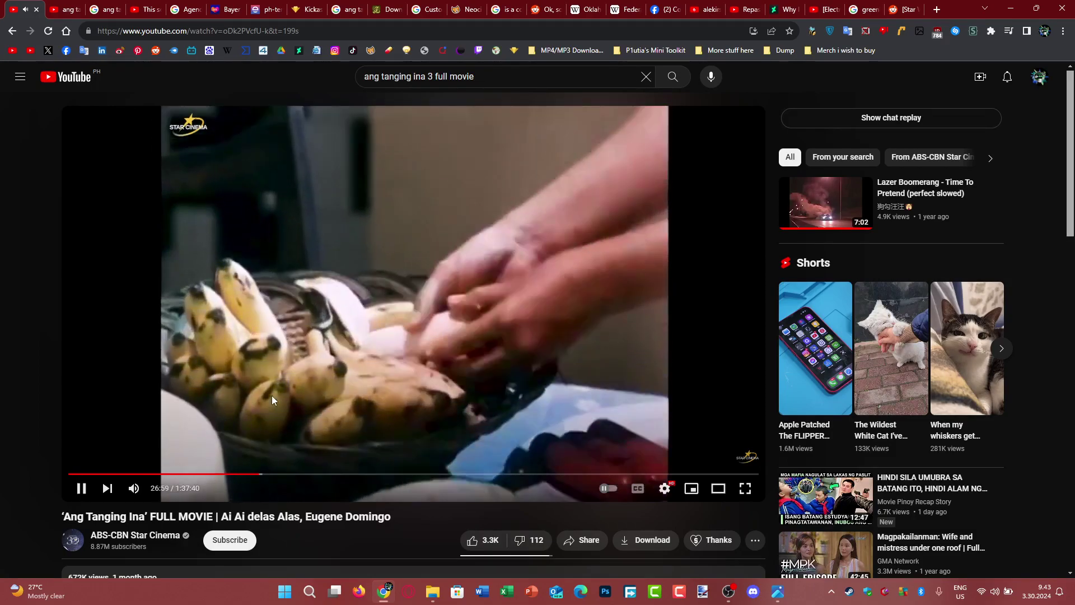
{"action": "key", "text": "space"}
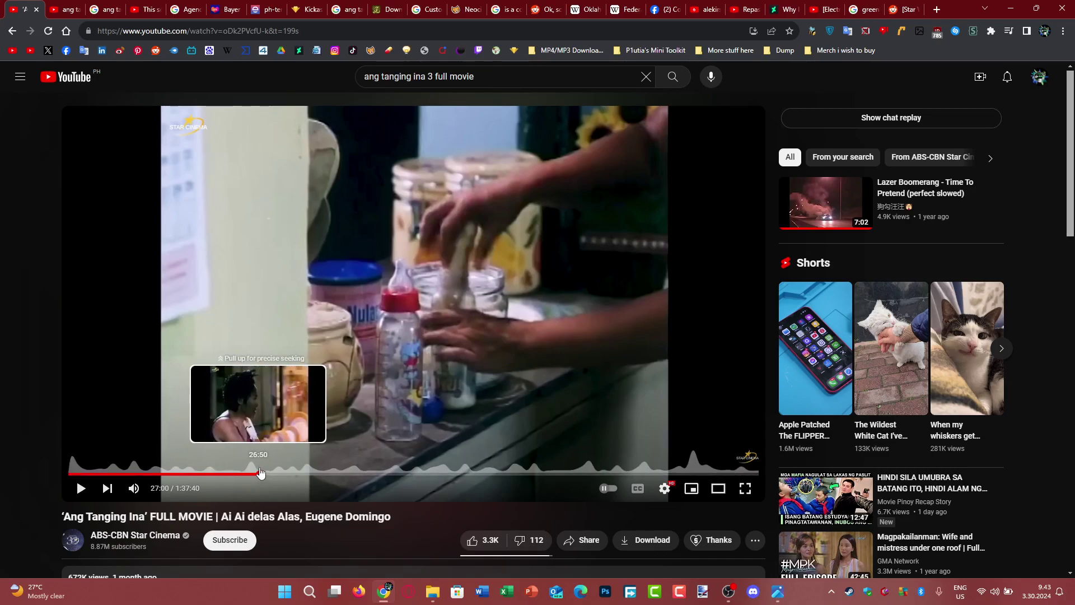
{"action": "left_click", "coordinate": [256, 392]}
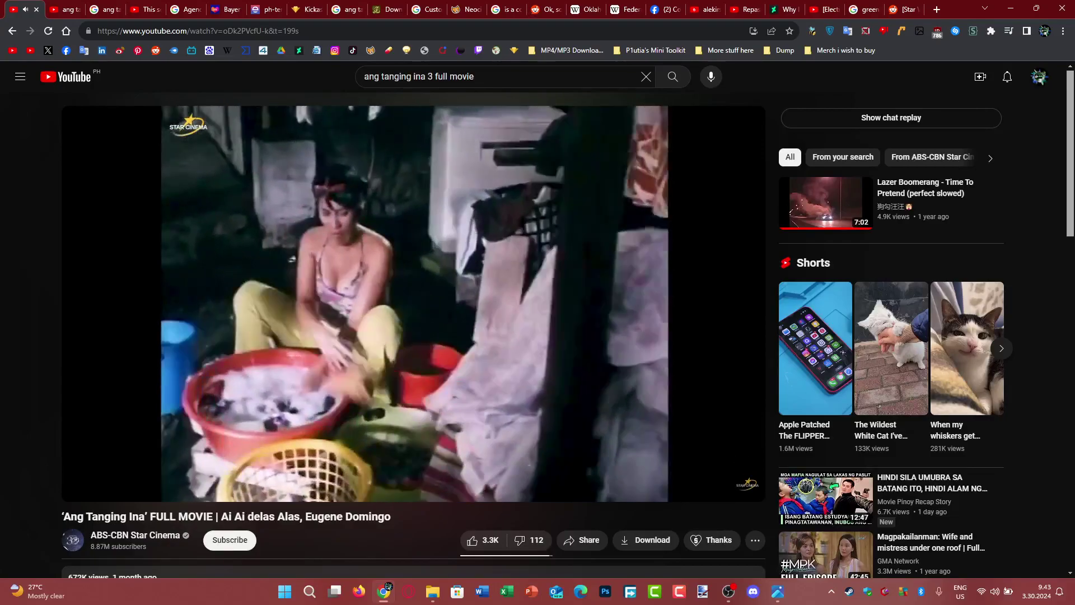
{"action": "key", "text": "Right"}
{"action": "key", "text": "Right"}
{"action": "key", "text": "Right"}
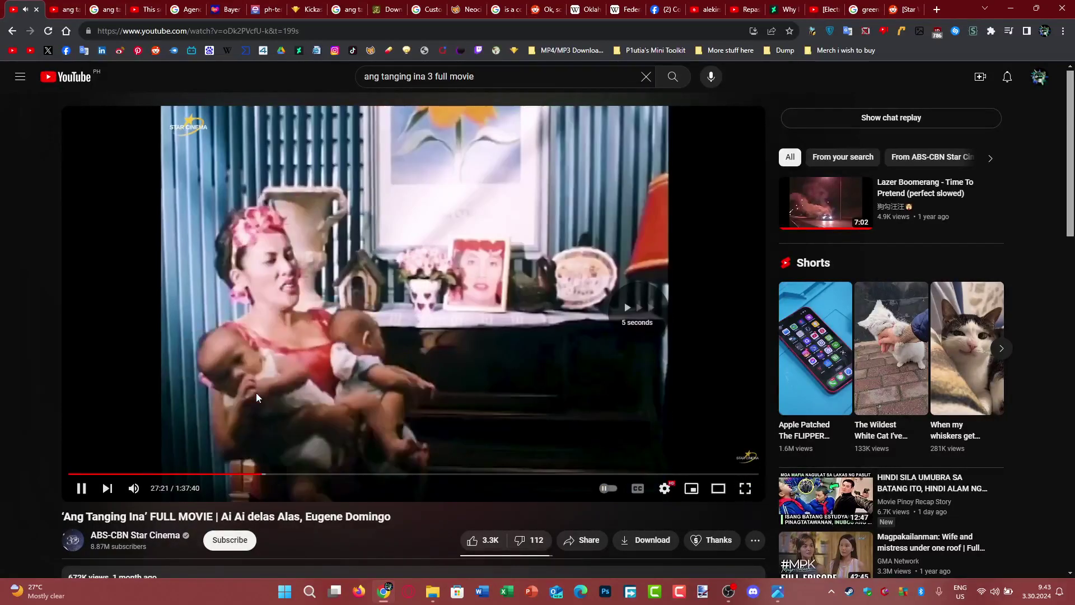
{"action": "key", "text": "Left"}
{"action": "key", "text": "Left"}
{"action": "key", "text": "Left"}
{"action": "key", "text": "Left"}
{"action": "key", "text": "Left"}
{"action": "key", "text": "Left"}
{"action": "key", "text": "Left"}
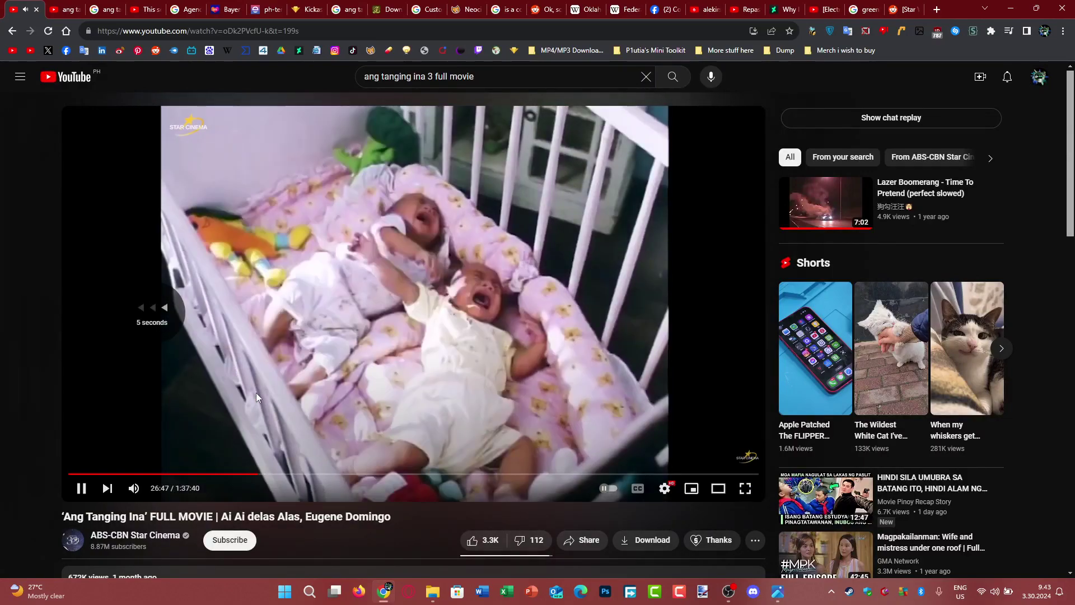
{"action": "key", "text": "Left"}
{"action": "key", "text": "Left"}
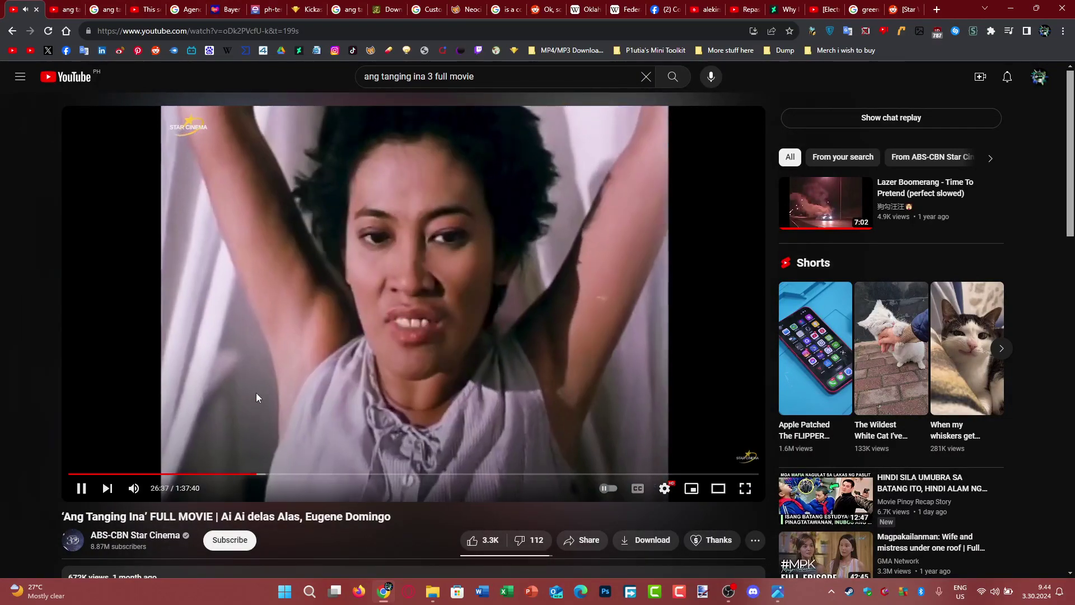
{"action": "key", "text": "Right"}
{"action": "key", "text": "Right"}
{"action": "key", "text": "Right"}
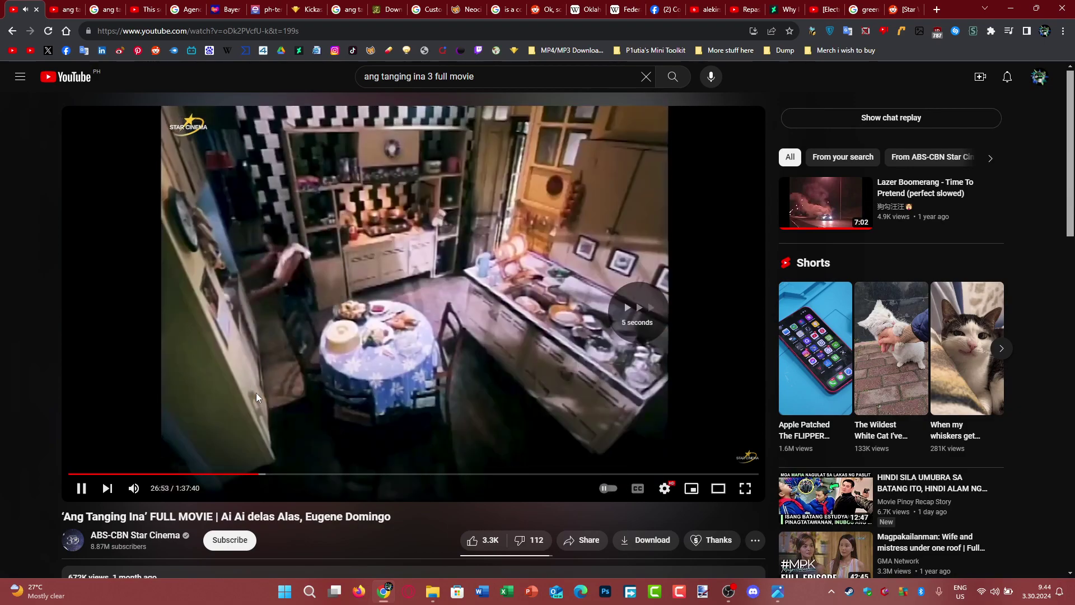
{"action": "left_click", "coordinate": [282, 350]}
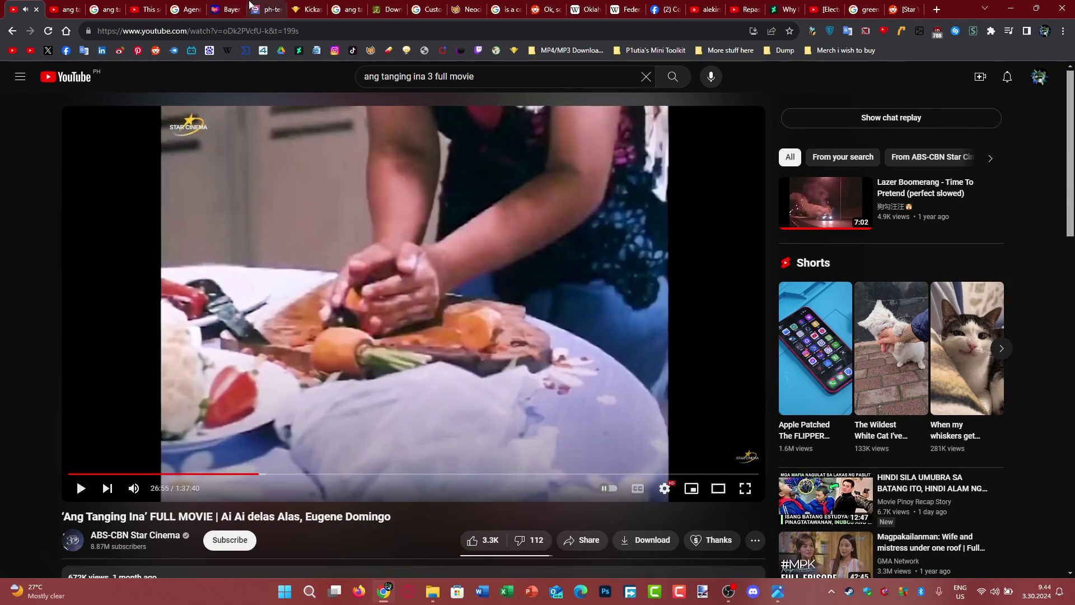
Minimize the browser, then bring back the search results tab and open YouTube Studio
{"action": "left_click", "coordinate": [1010, 8]}
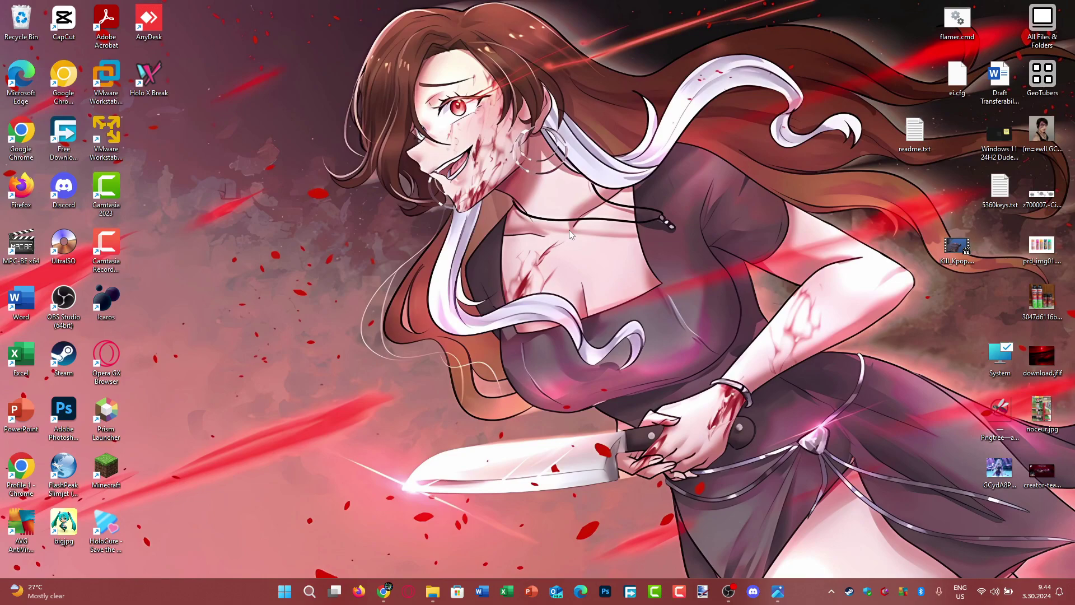
{"action": "left_click", "coordinate": [384, 592]}
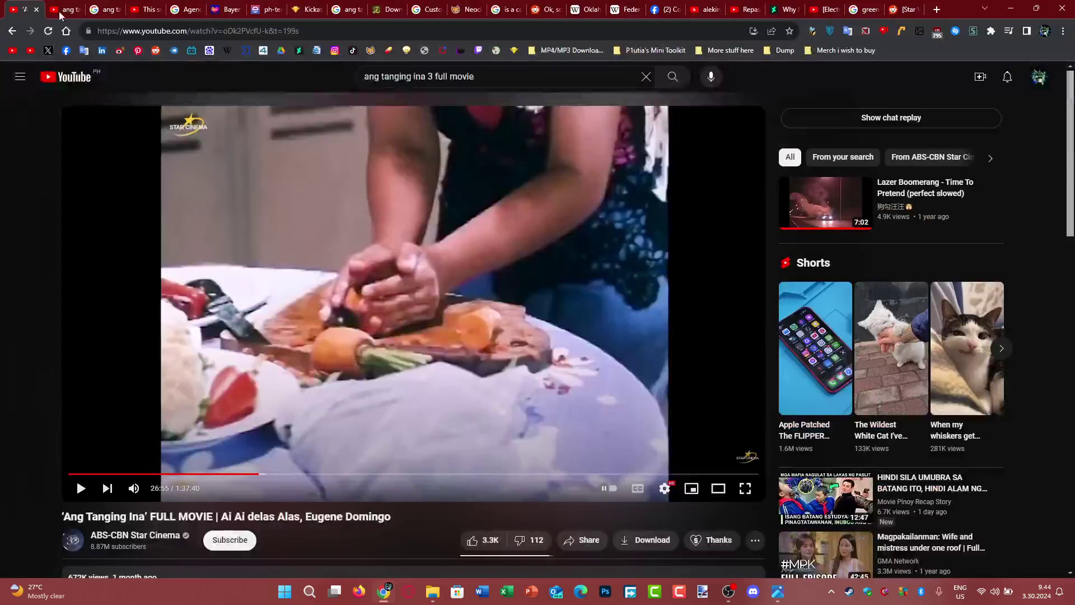
{"action": "left_click", "coordinate": [60, 10]}
{"action": "left_click", "coordinate": [28, 52]}
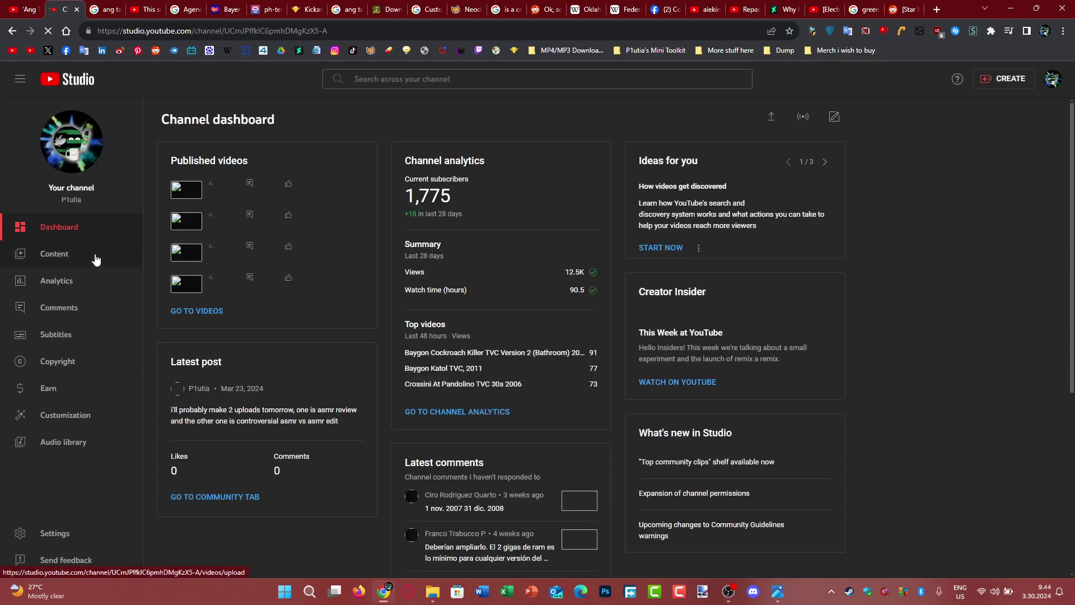
Filter the channel's Studio comments by 'baygon revilla', then change the search to 'raid revilla'
{"action": "left_click", "coordinate": [95, 259]}
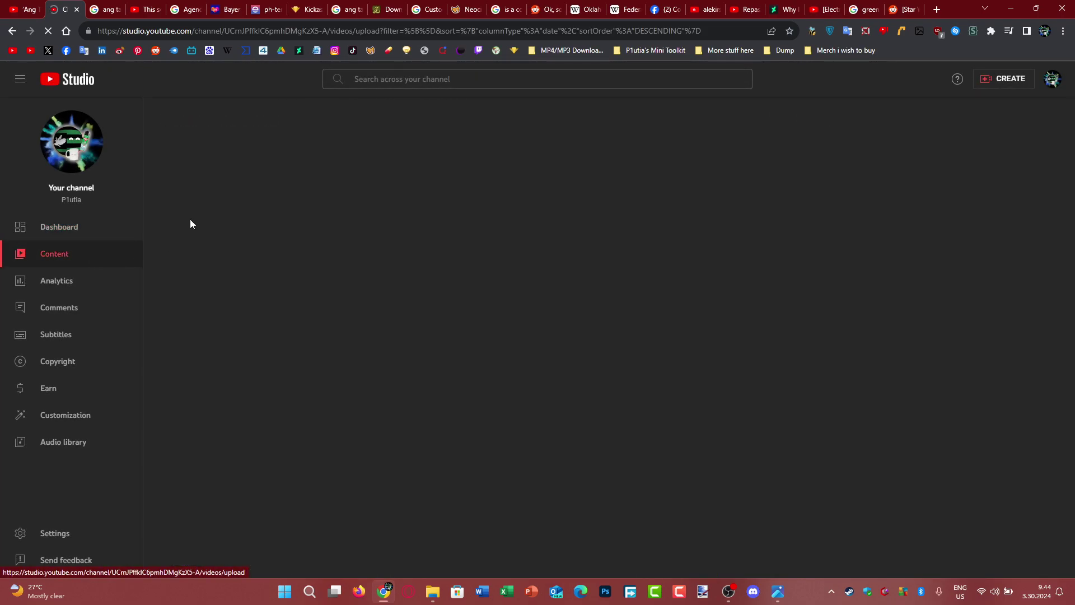
{"action": "left_click", "coordinate": [85, 305]}
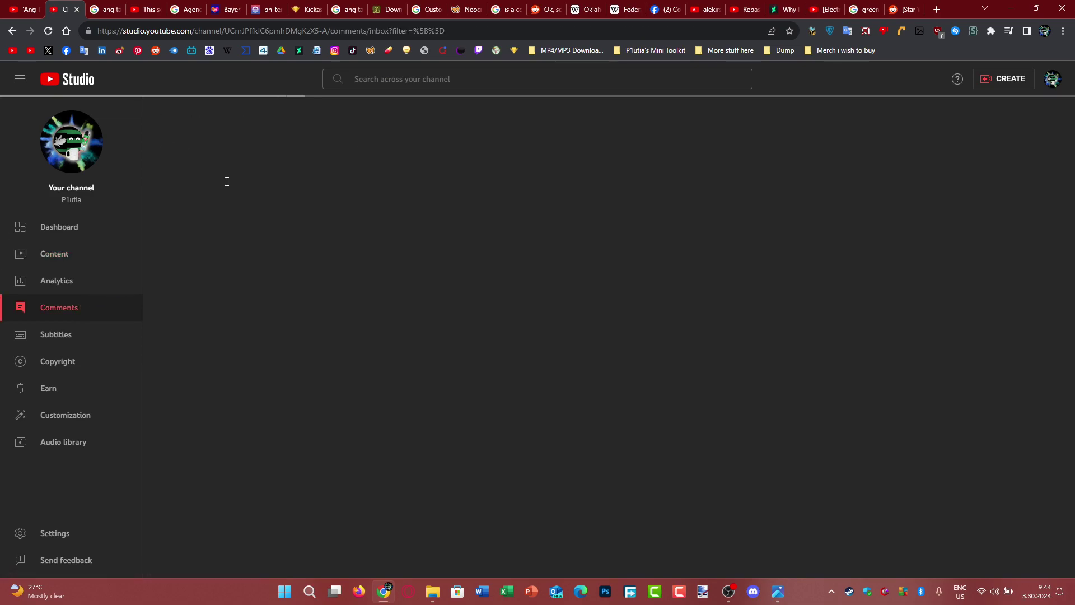
{"action": "left_click", "coordinate": [241, 204]}
{"action": "type", "text": "baygon revilla"}
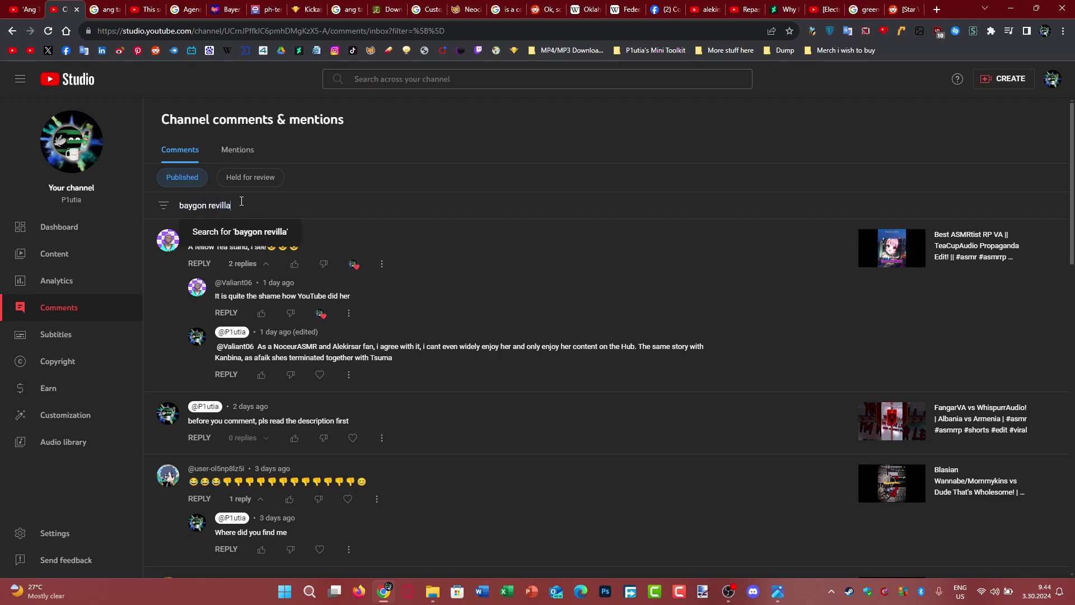
{"action": "left_click", "coordinate": [239, 231]}
{"action": "left_click", "coordinate": [242, 211]}
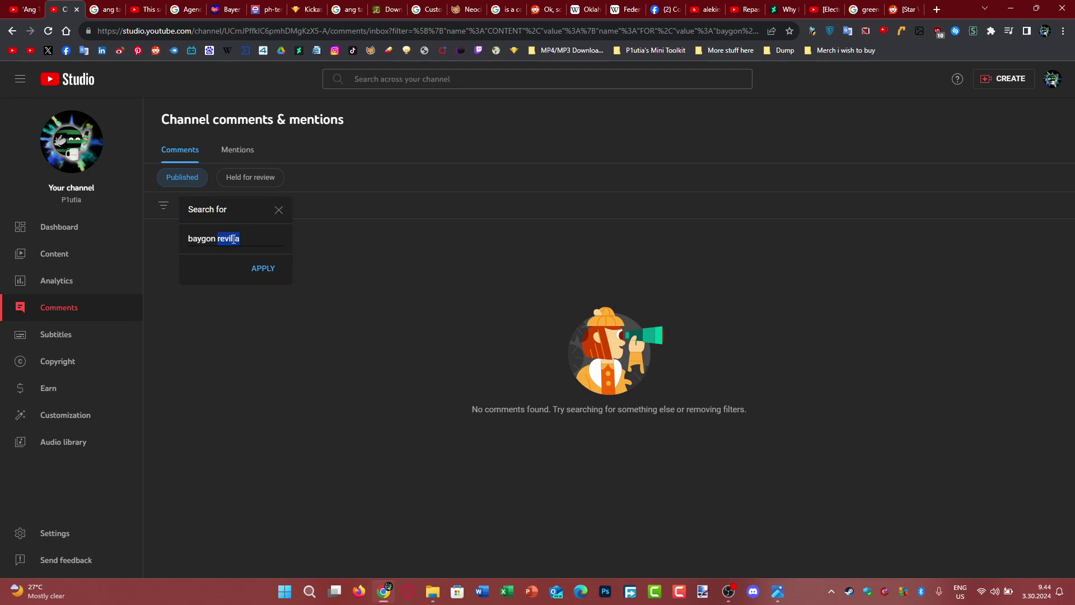
{"action": "type", "text": "aid"}
{"action": "key", "text": "Return"}
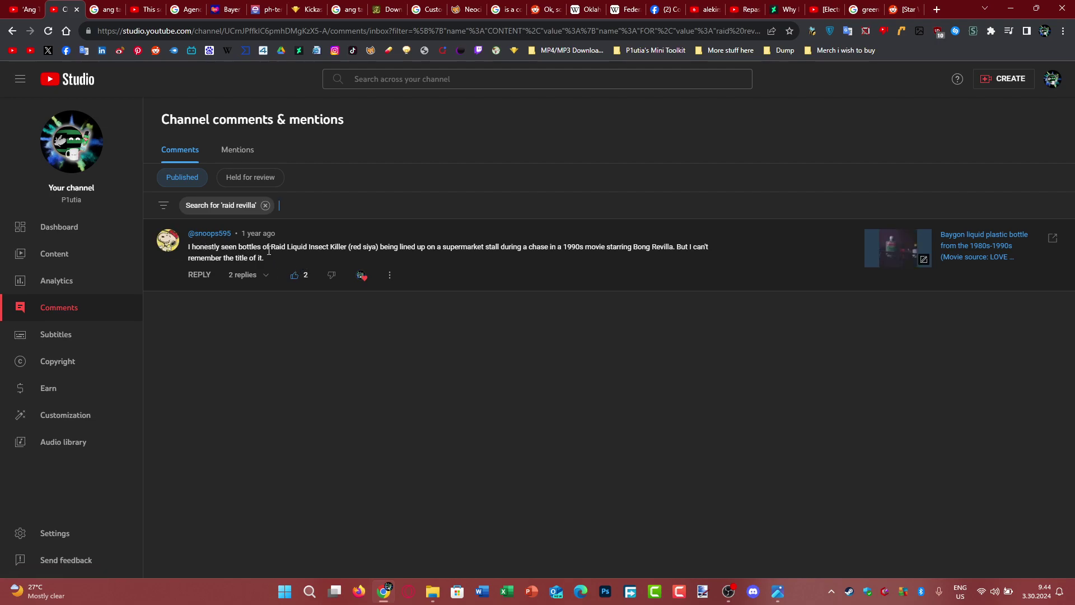
{"action": "left_click_drag", "start_coordinate": [269, 247], "coordinate": [491, 280]}
{"action": "left_click", "coordinate": [464, 256]}
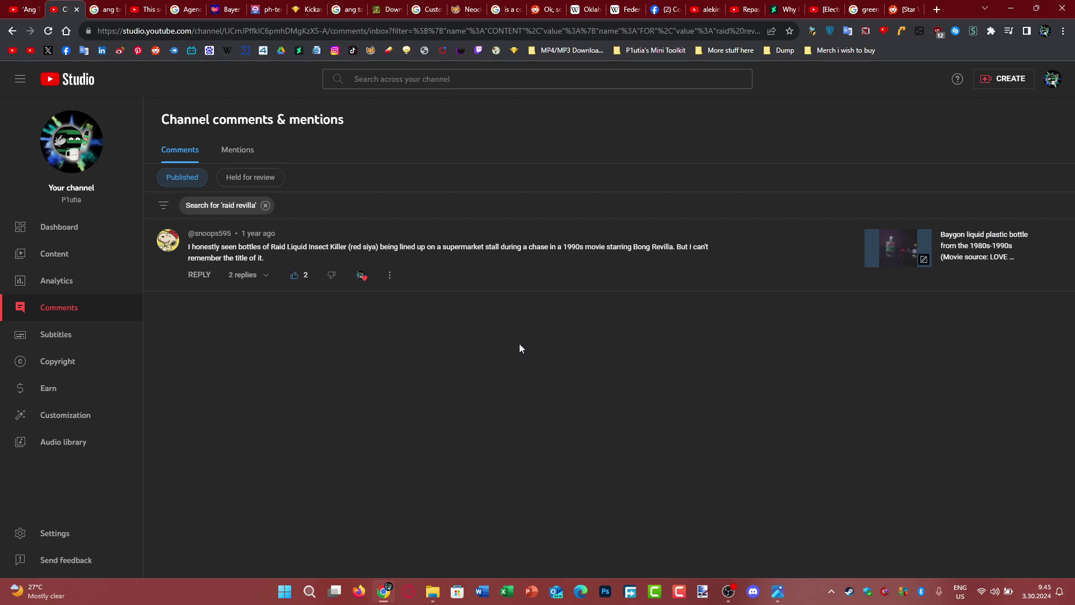
{"action": "triple_click", "coordinate": [498, 252]}
{"action": "left_click", "coordinate": [740, 353]}
{"action": "left_click", "coordinate": [991, 252]}
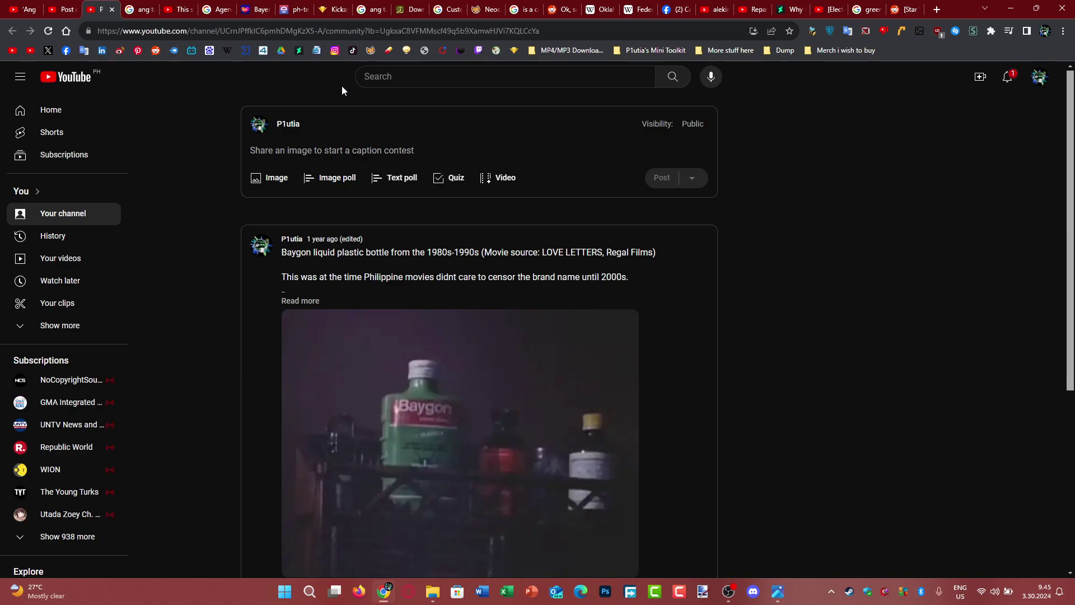
Expand the Baygon bottle post's full text and check the notifications
{"action": "left_click", "coordinate": [300, 300]}
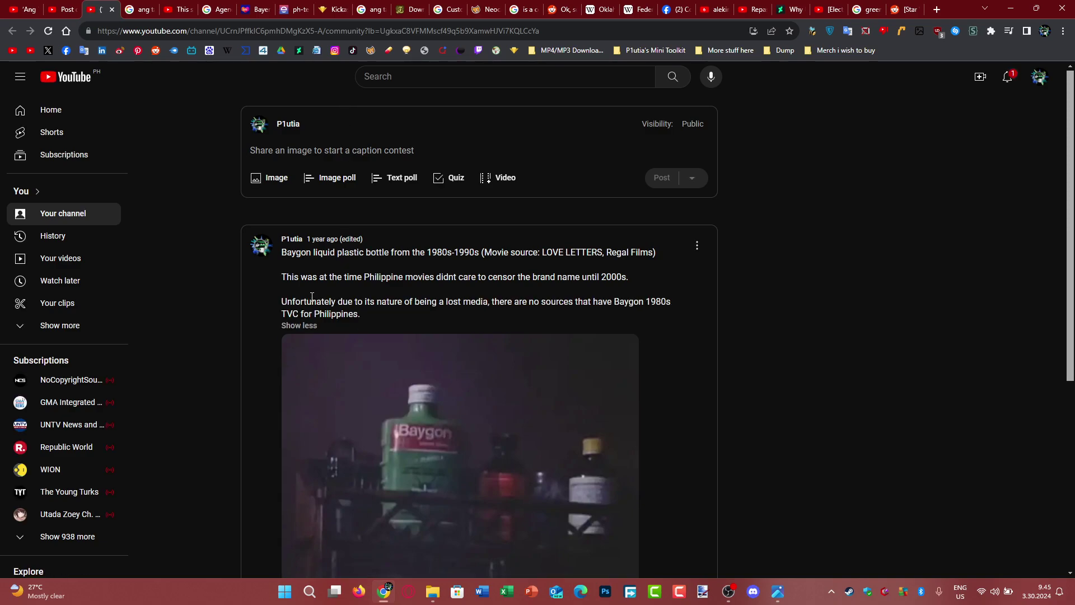
{"action": "left_click", "coordinate": [1009, 76]}
{"action": "left_click_drag", "start_coordinate": [283, 252], "coordinate": [603, 251]}
{"action": "left_click", "coordinate": [504, 252]}
{"action": "right_click", "coordinate": [601, 251]}
{"action": "left_click", "coordinate": [627, 287]}
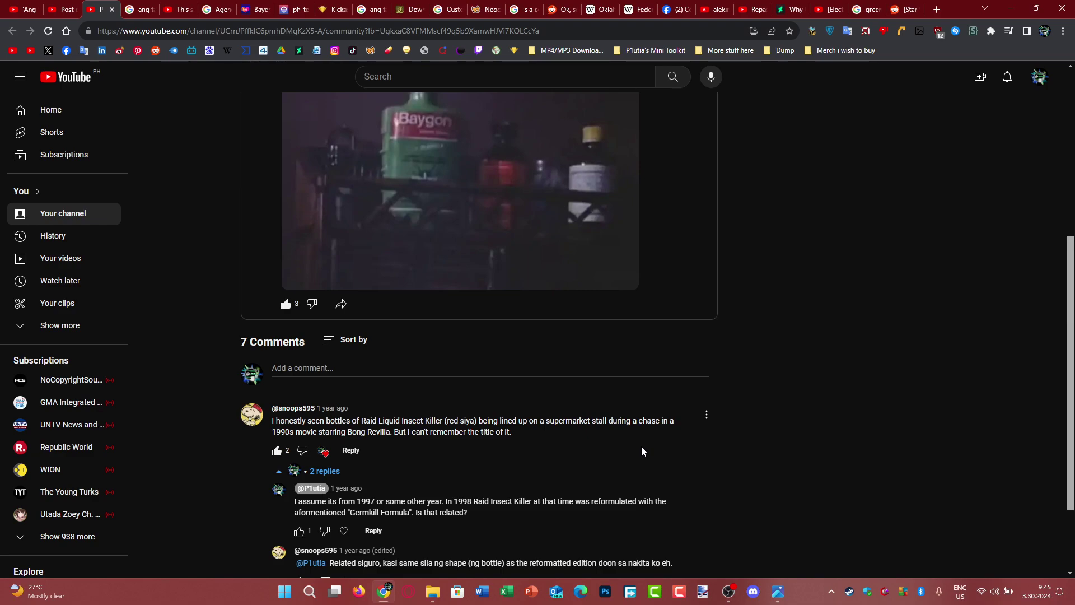
{"action": "scroll", "coordinate": [641, 451], "scroll_direction": "up", "scroll_amount": 3}
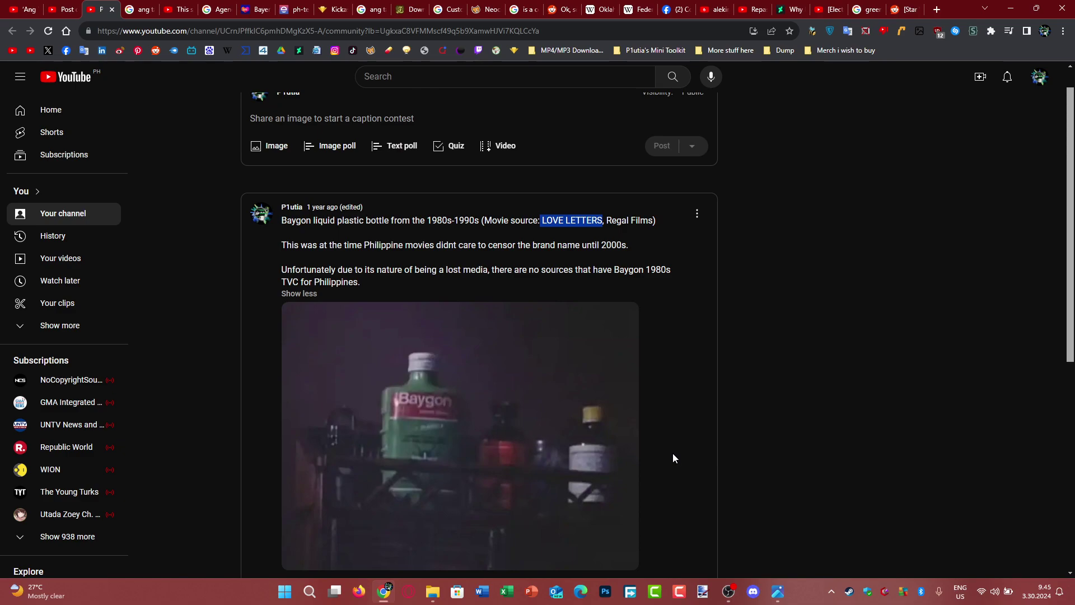
Copy 'LOVE LETTERS' from the post title
{"action": "left_click", "coordinate": [555, 243]}
{"action": "left_click_drag", "start_coordinate": [542, 220], "coordinate": [602, 220]}
{"action": "right_click", "coordinate": [602, 223]}
{"action": "left_click", "coordinate": [629, 230]}
{"action": "left_click", "coordinate": [486, 76]}
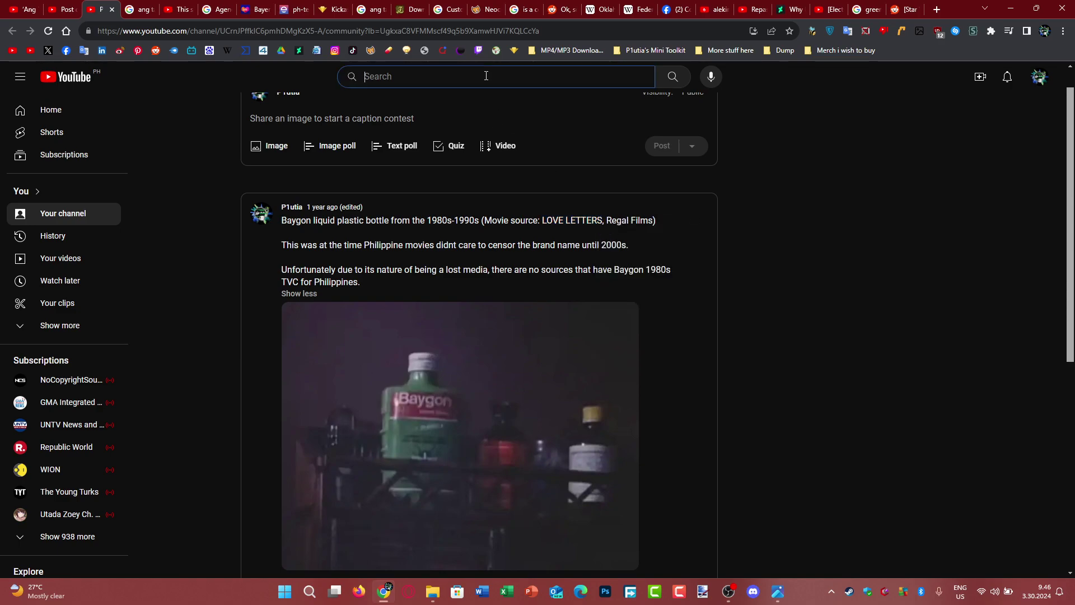
Search 'LOVE LETTERS movie regal', jump the full movie to the 17:27 Baygon scene, then minimize the browser
{"action": "key", "text": "ctrl+v"}
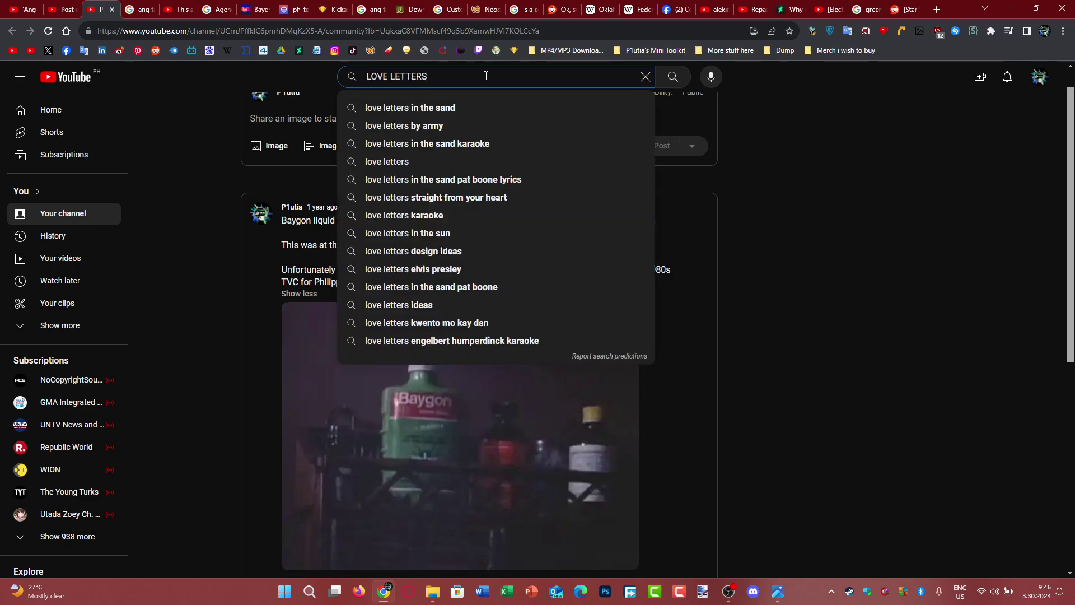
{"action": "type", "text": " movie"}
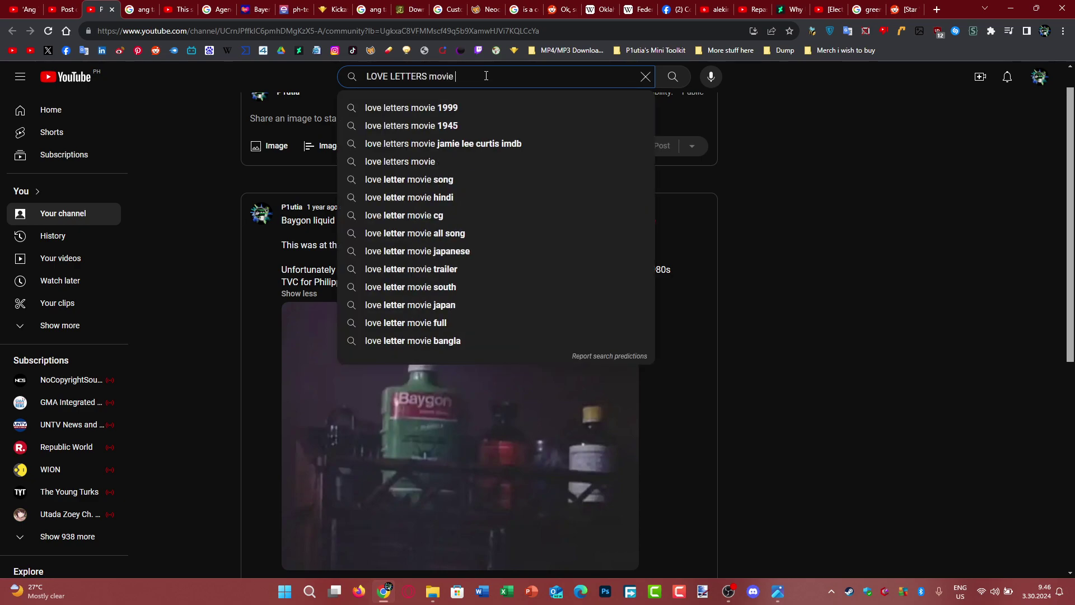
{"action": "type", "text": " regal"}
{"action": "key", "text": "Return"}
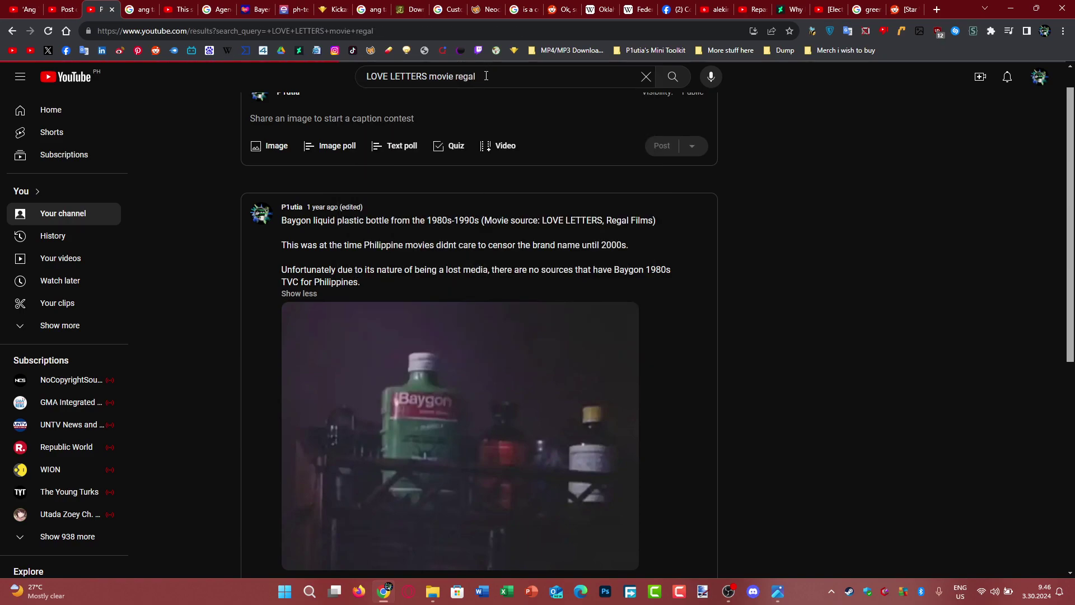
{"action": "left_click", "coordinate": [387, 182]}
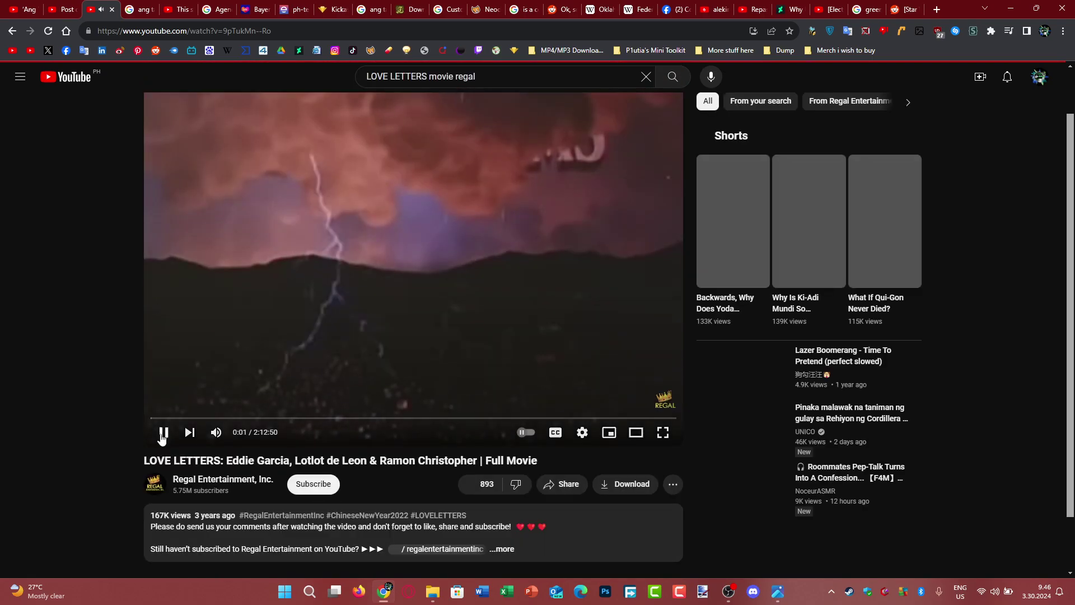
{"action": "left_click", "coordinate": [164, 433]}
{"action": "scroll", "coordinate": [157, 470], "scroll_direction": "down", "scroll_amount": 2}
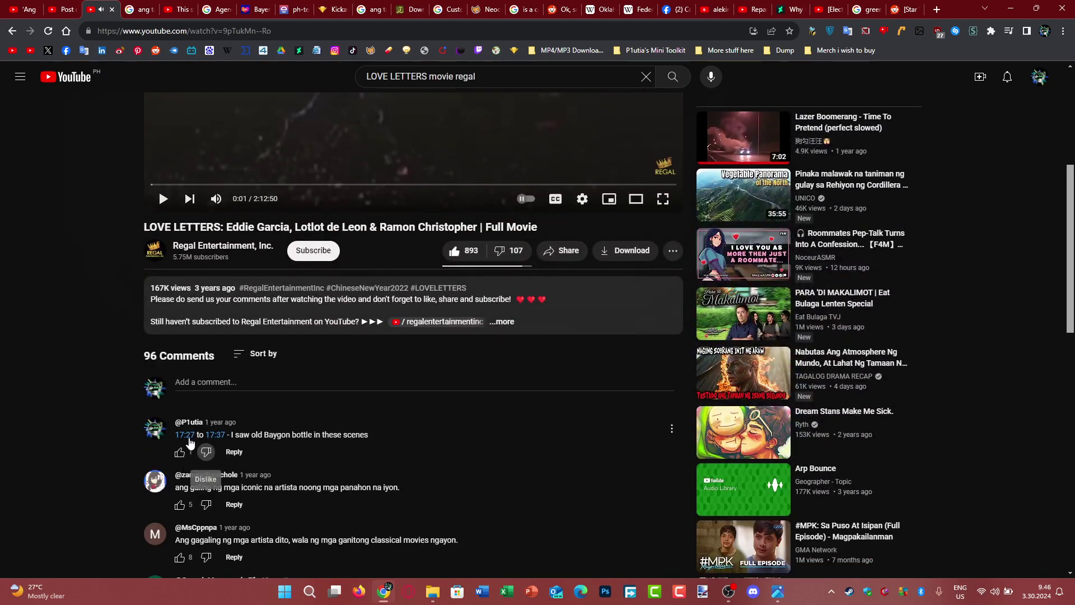
{"action": "left_click", "coordinate": [185, 435]}
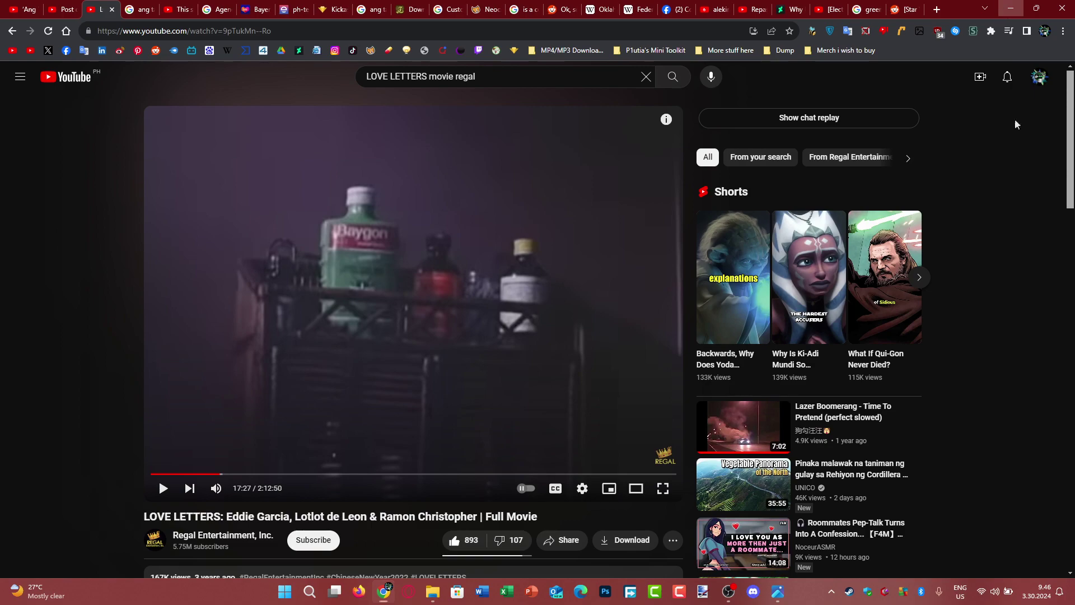
{"action": "left_click", "coordinate": [1011, 9]}
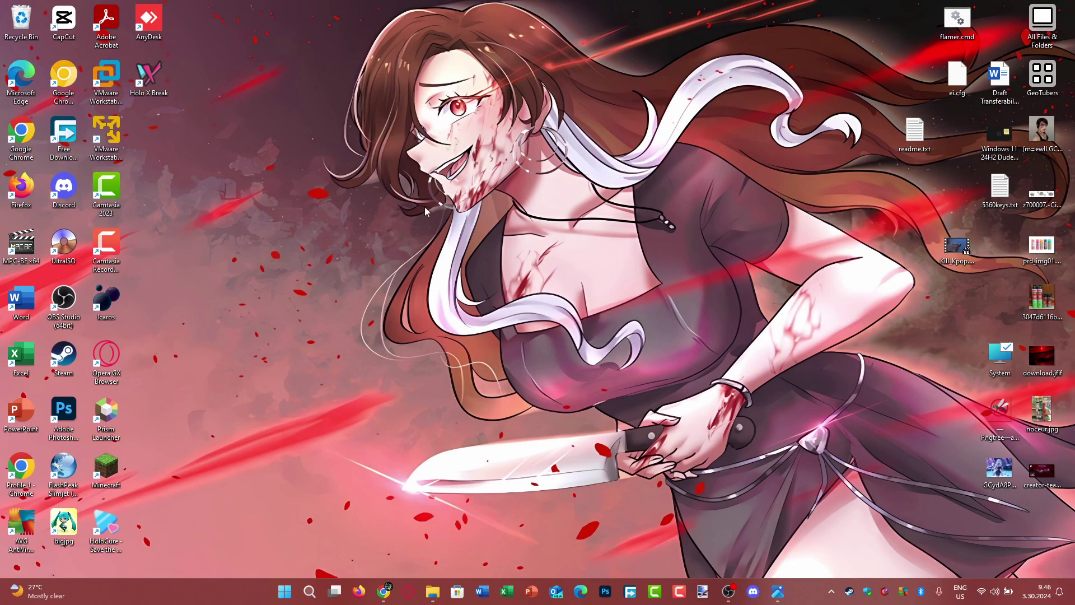
Set img2001.jpg from C:\Windows\Web\Wallpaper\Unknown as the desktop background, then close the folder
{"action": "right_click", "coordinate": [328, 304]}
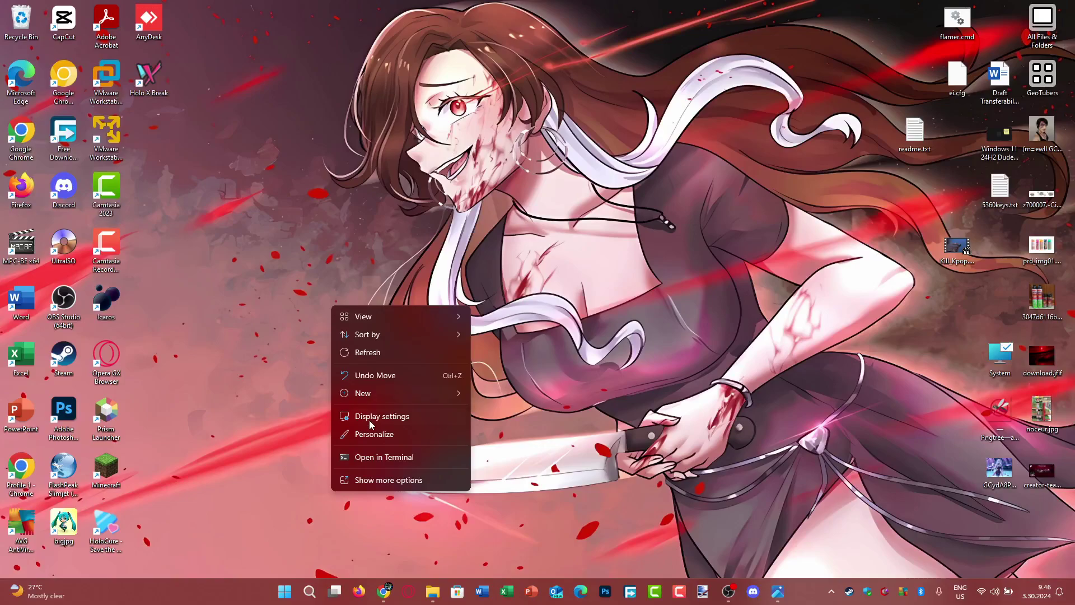
{"action": "key", "text": "Escape"}
{"action": "key", "text": "super+r"}
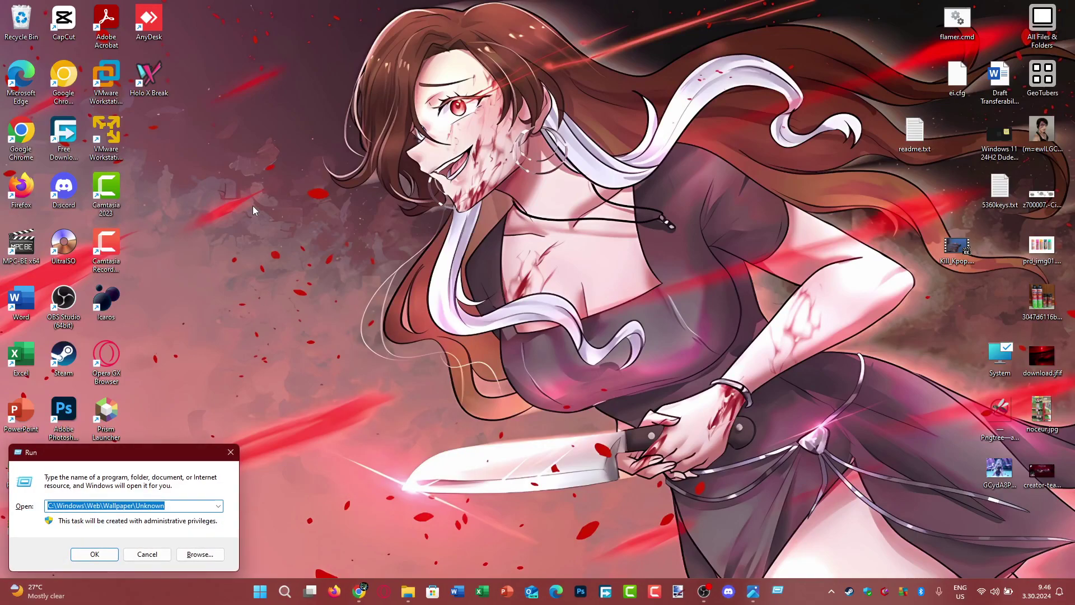
{"action": "key", "text": "Return"}
{"action": "left_click", "coordinate": [213, 185]}
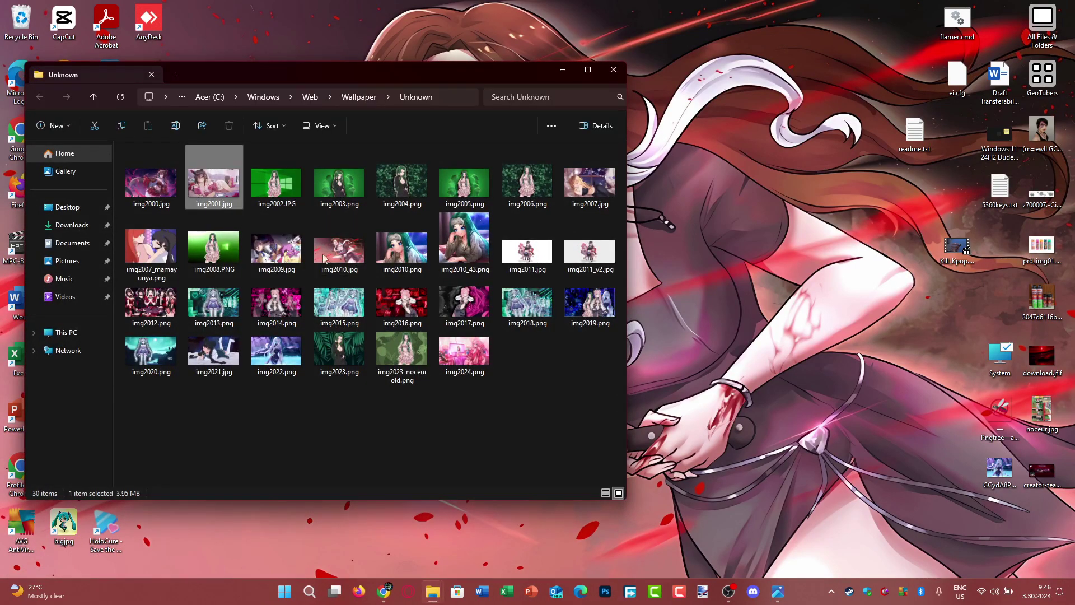
{"action": "right_click", "coordinate": [213, 185]}
{"action": "key", "text": "Escape"}
{"action": "scroll", "coordinate": [378, 252], "scroll_direction": "down", "scroll_amount": 1}
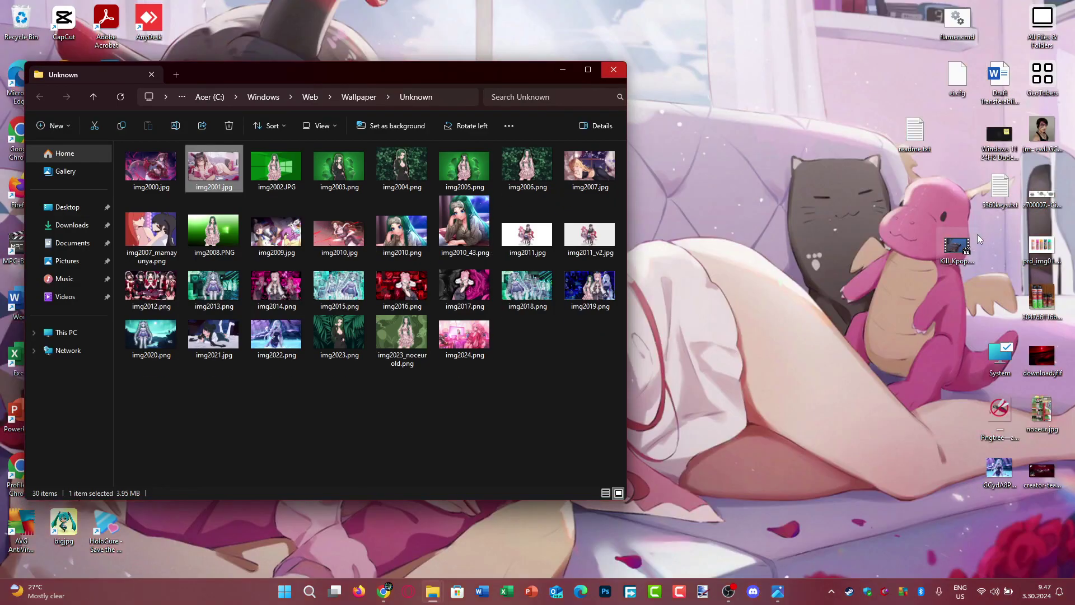
{"action": "left_click", "coordinate": [611, 70]}
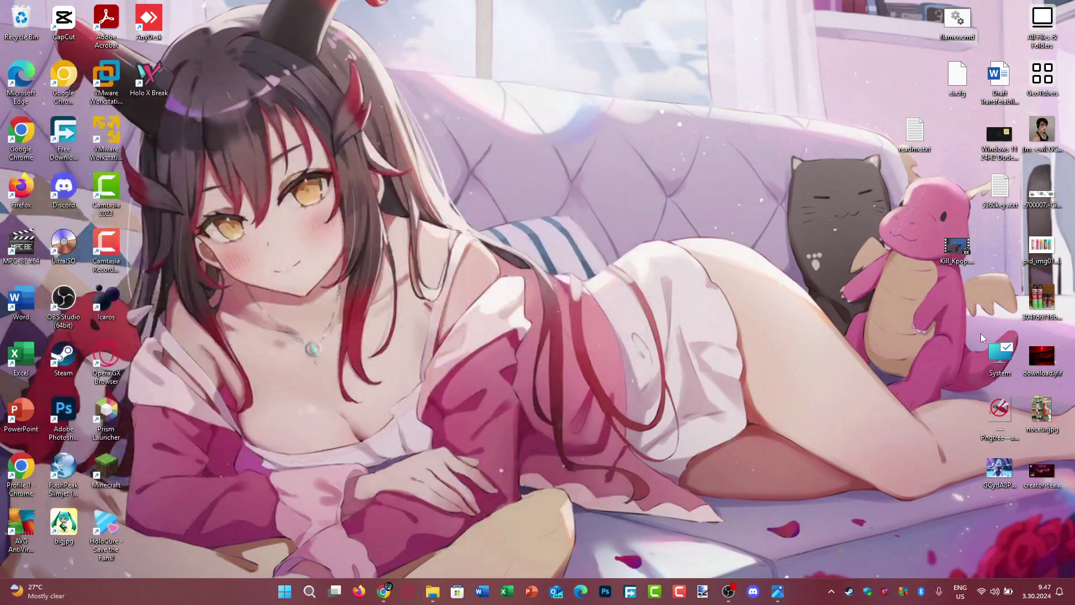